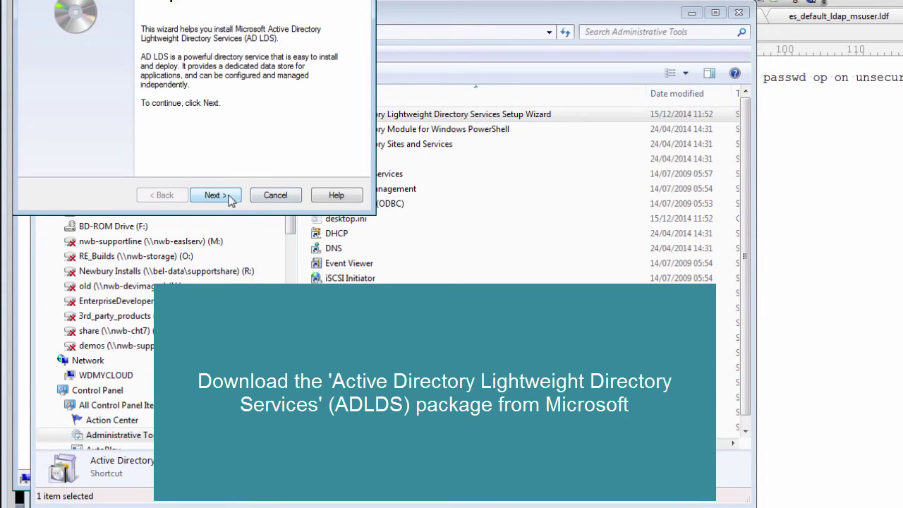
Start a unique AD LDS instance named ADLDS2016
left_click(232, 196)
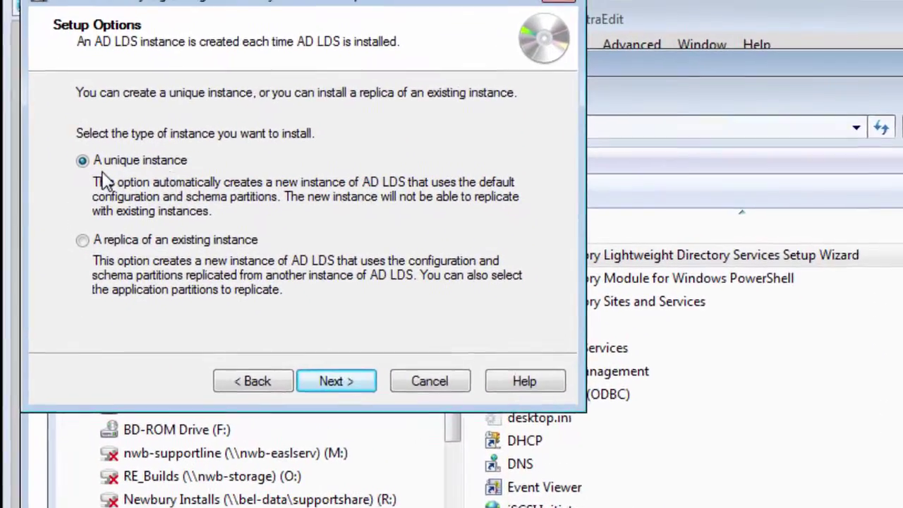
left_click(317, 386)
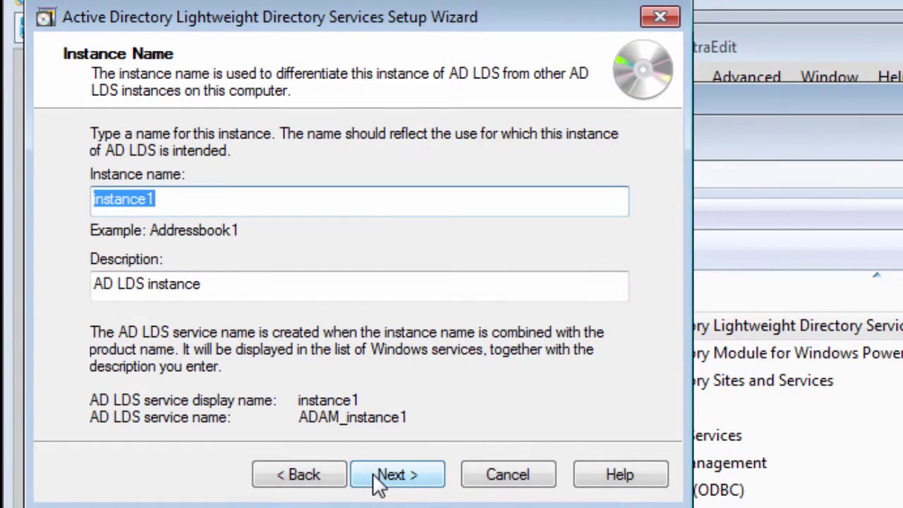
type("AD")
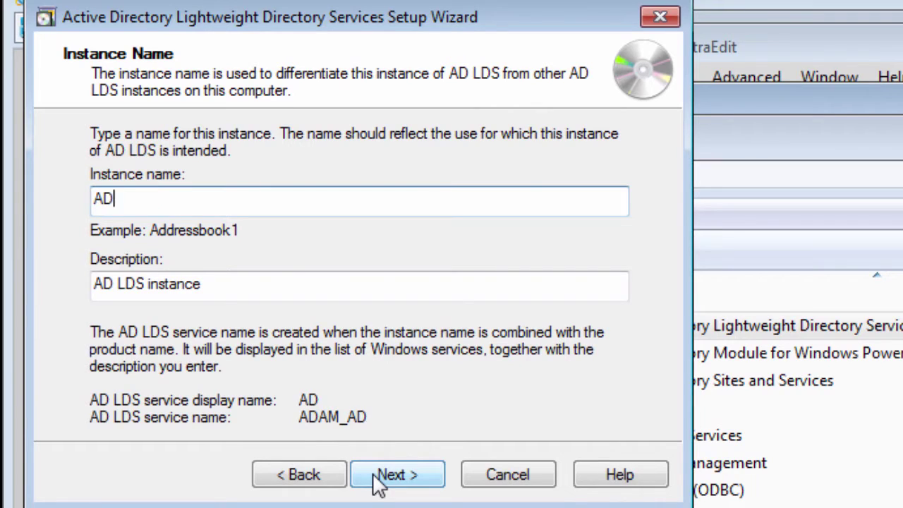
type("LDS2")
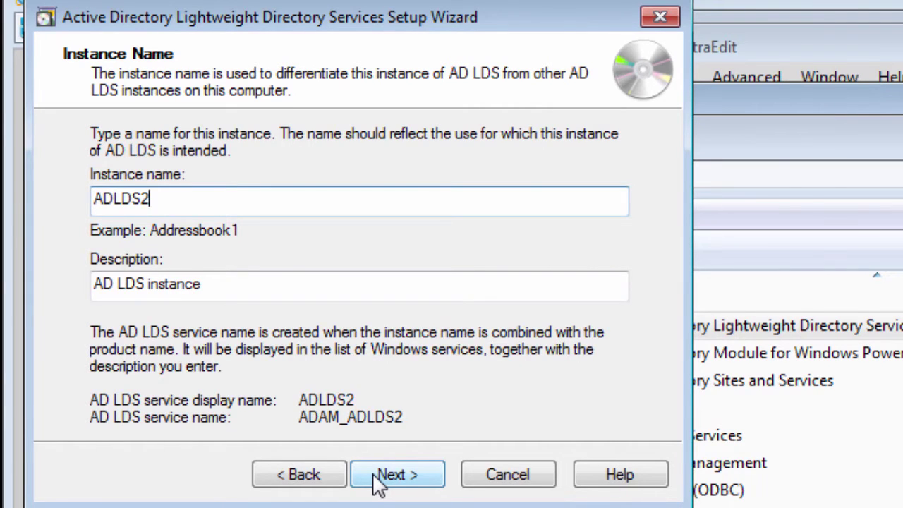
type("016")
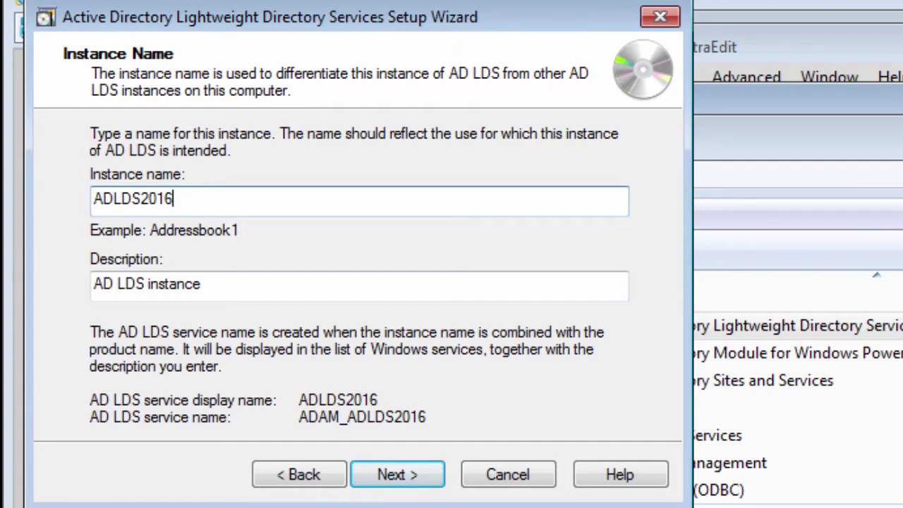
left_click(406, 479)
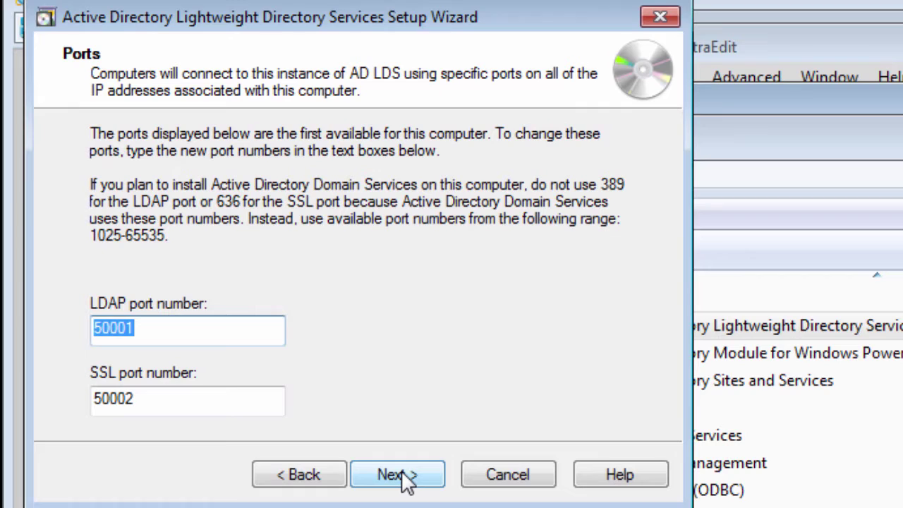
Set the LDAP port to 50010 and the SSL port to 50011
key("End")
key("BackSpace")
key("BackSpace")
type("1")
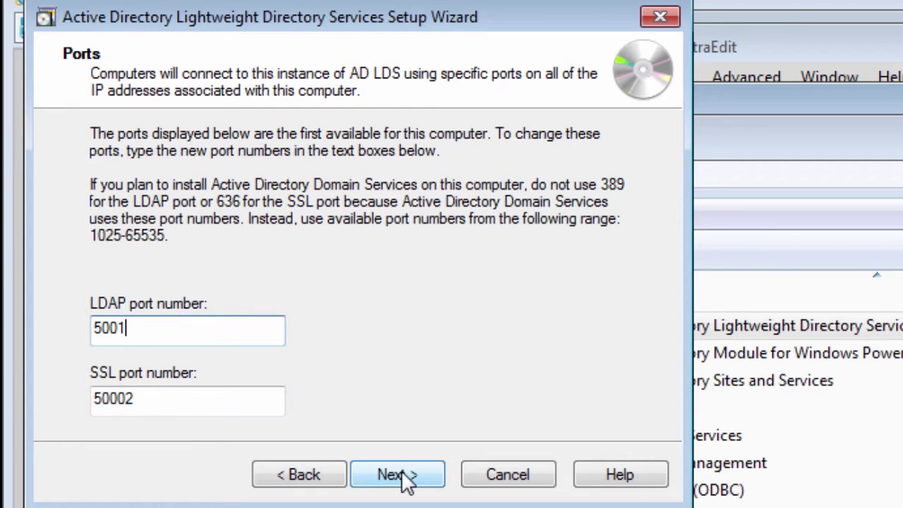
type("0")
key("Tab")
key("End")
key("BackSpace")
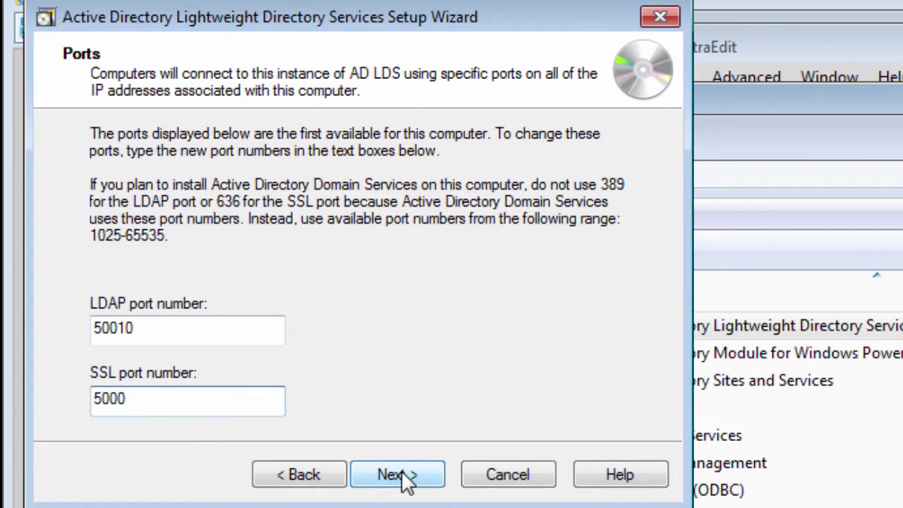
key("BackSpace")
type("11")
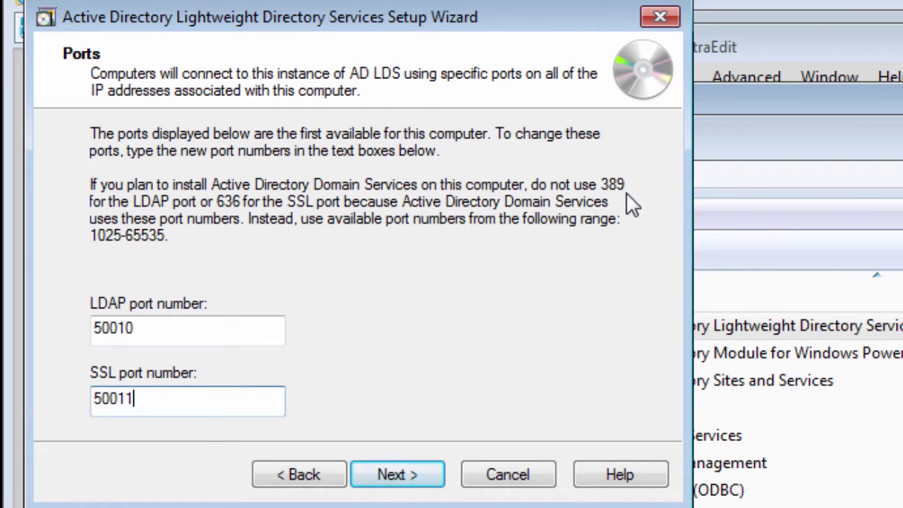
left_click(392, 478)
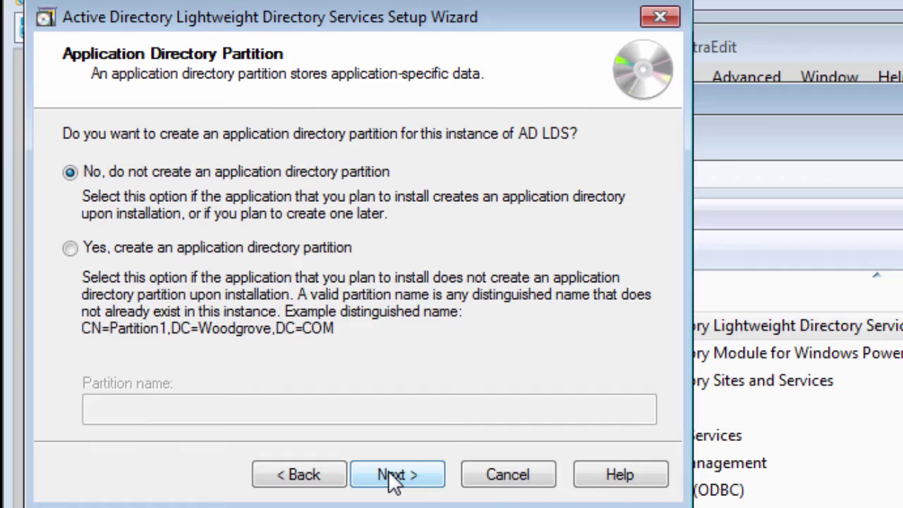
Create partition CN=Micro Focus,CN=Program Data,DC=local, keeping default file locations and the network service account
left_click(69, 247)
left_click(173, 420)
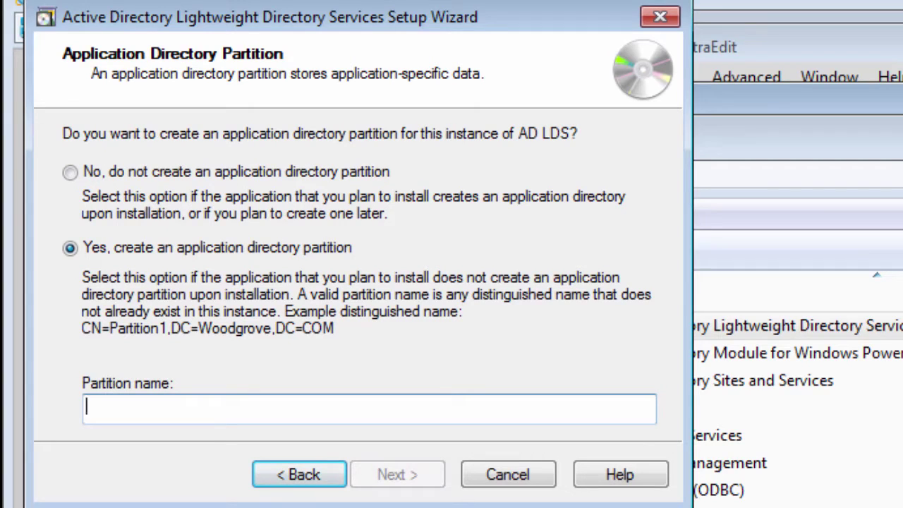
type("CN=Micro Focus,CN=Program Data,DC=local")
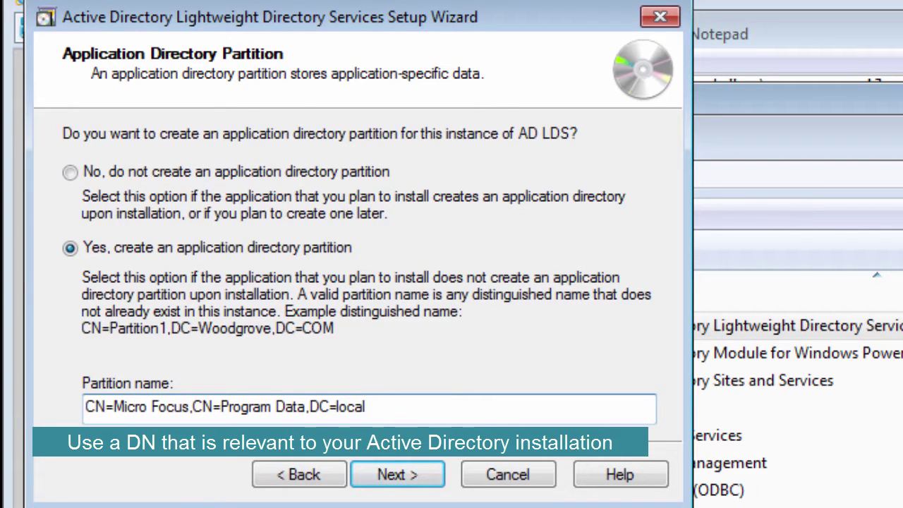
left_click(397, 477)
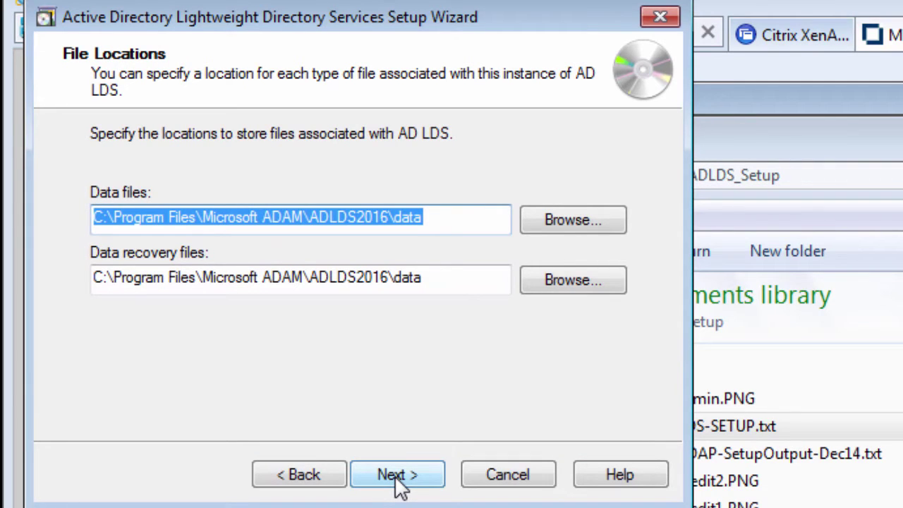
left_click(396, 474)
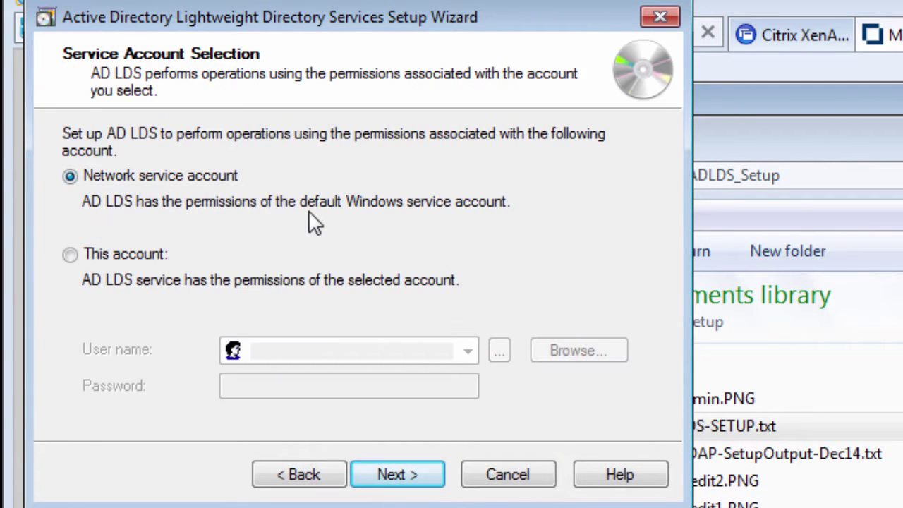
left_click(388, 476)
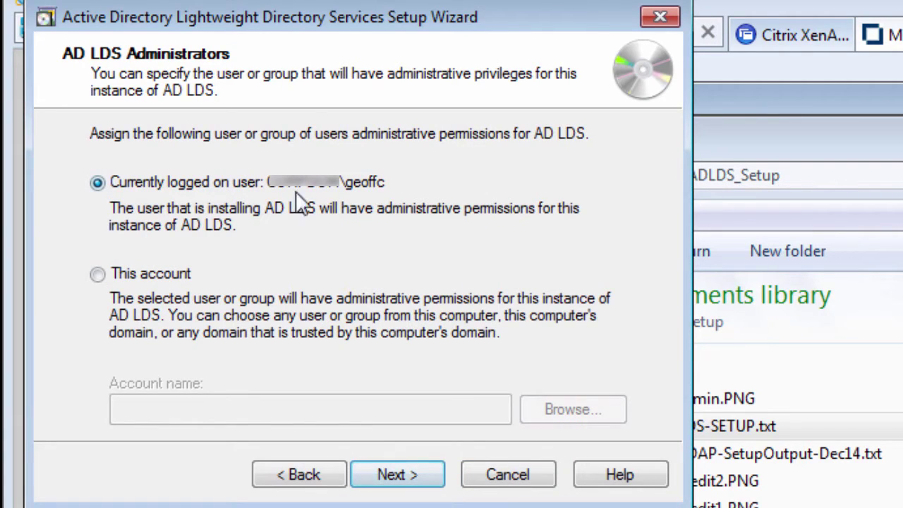
Keep the current user as administrator and import MS-User.LDF
left_click(403, 479)
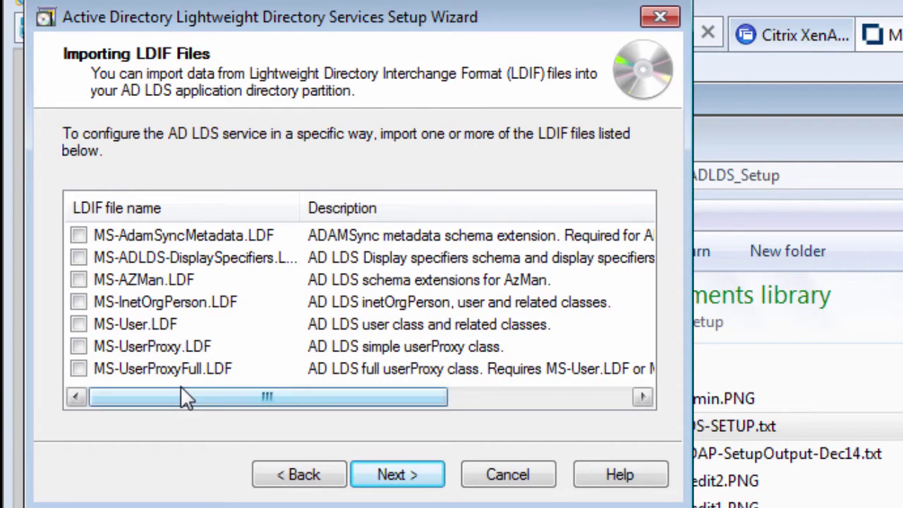
left_click(78, 325)
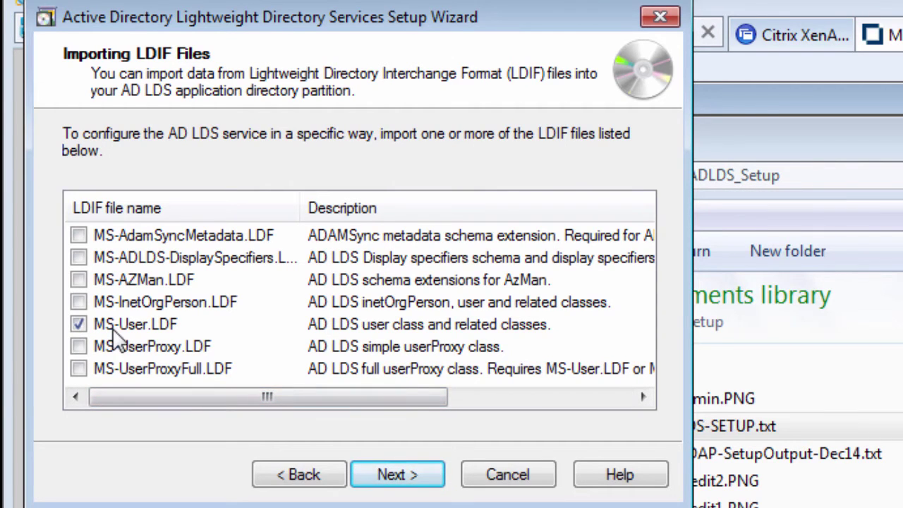
key("Return")
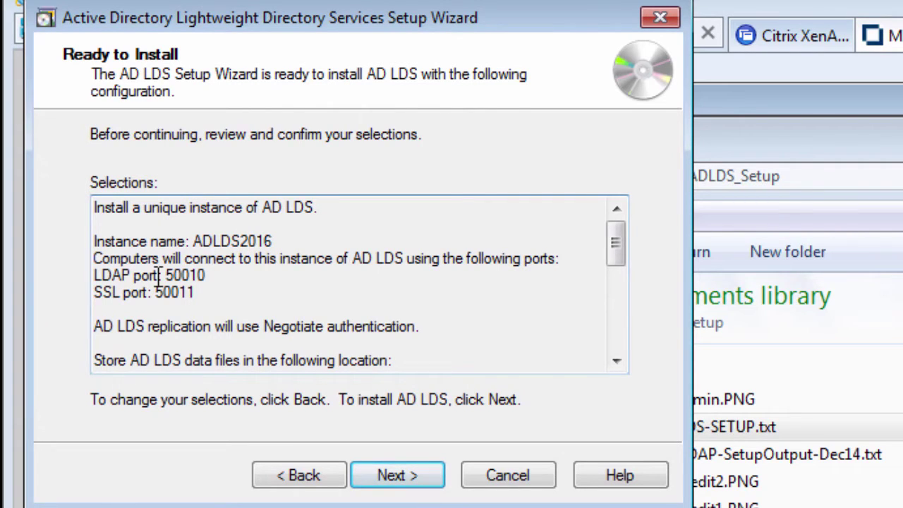
Review the ADLDS2016 selections summary and install the AD LDS instance
left_click(616, 360)
left_click(615, 361)
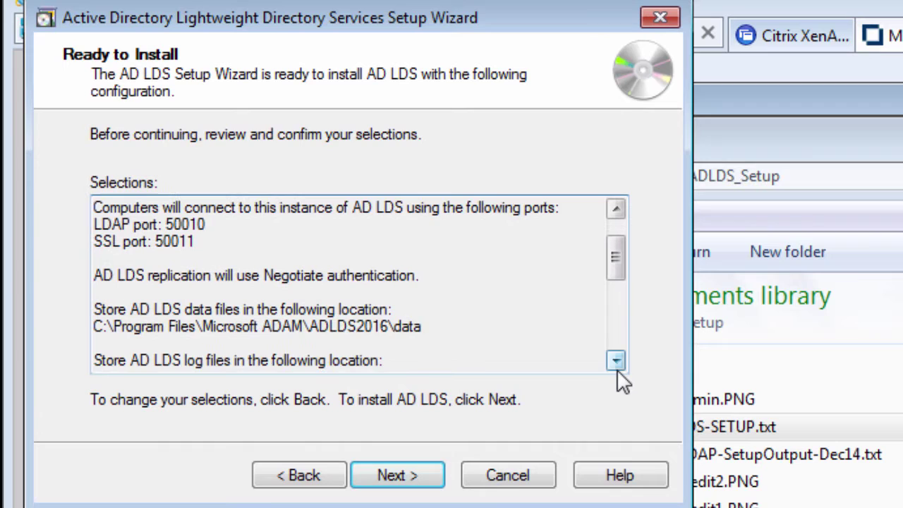
left_click(616, 361)
left_click(615, 361)
left_click(616, 361)
left_click(616, 360)
left_click(616, 360)
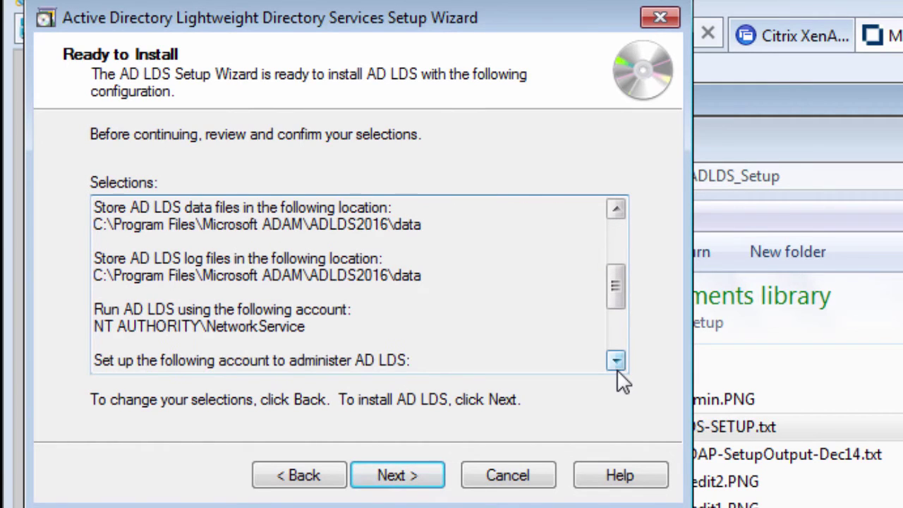
left_click(615, 360)
left_click(616, 360)
left_click(615, 361)
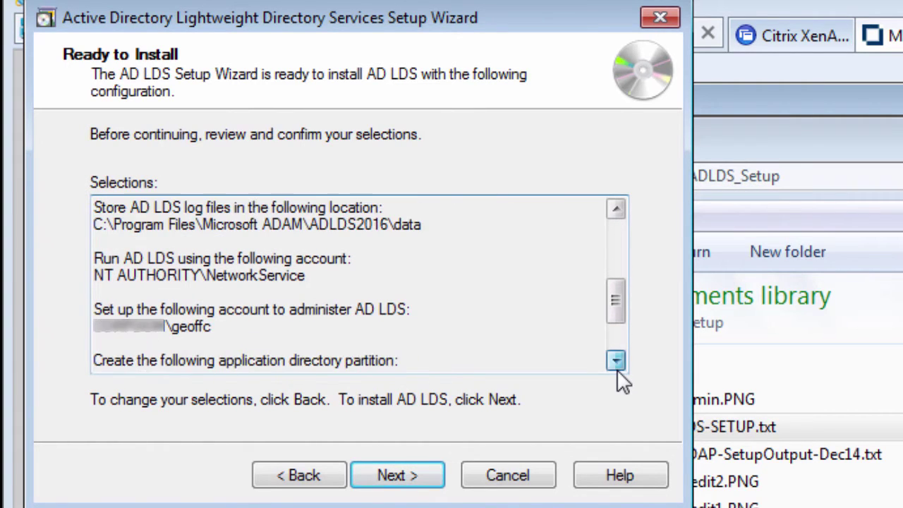
left_click(616, 361)
left_click(615, 360)
left_click(616, 369)
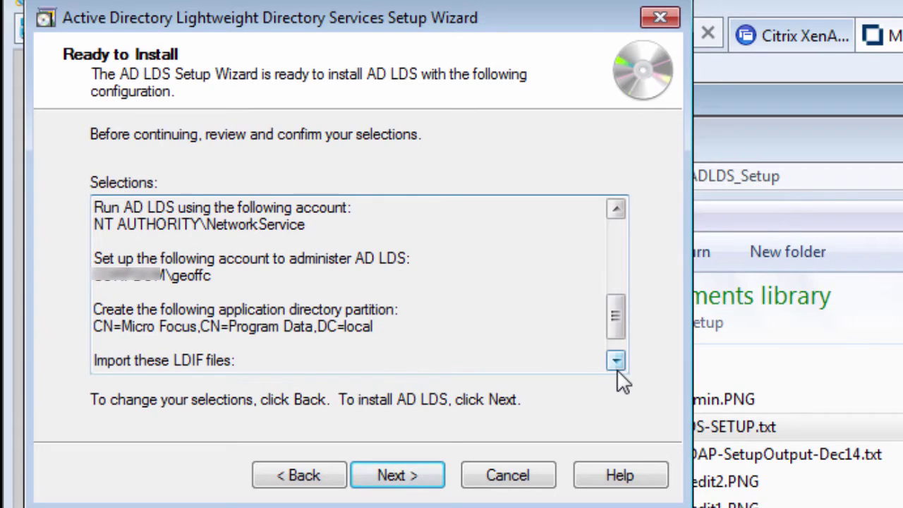
left_click(616, 369)
left_click(617, 369)
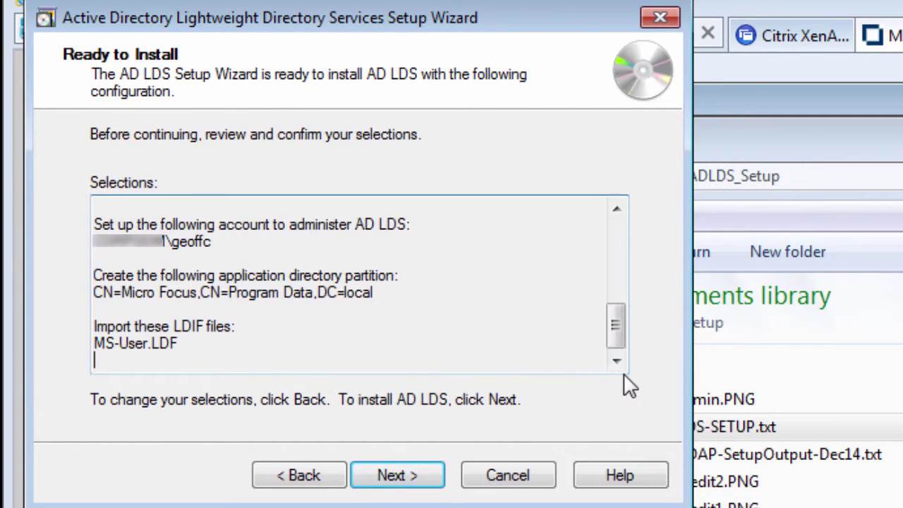
left_click(405, 477)
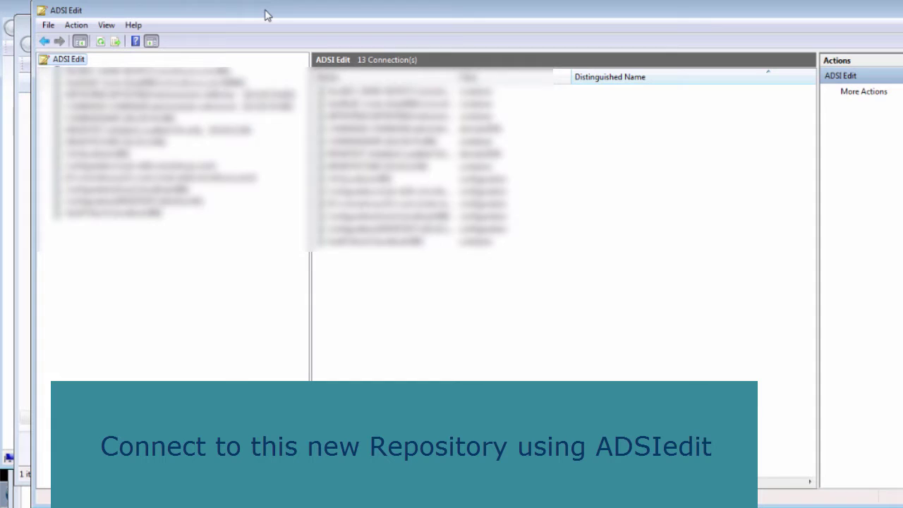
Name a new connection ADLSD2016 targeting CN=Micro Focus,CN=Program Data,DC=local
right_click(66, 59)
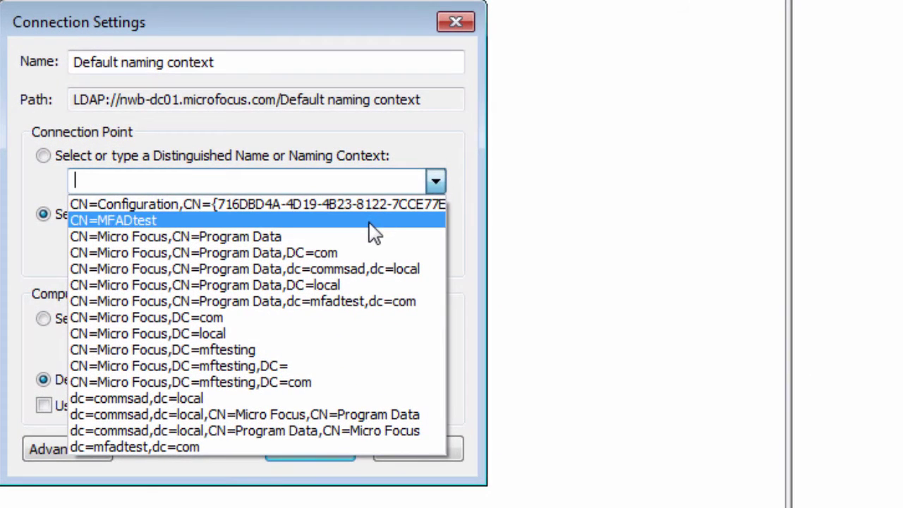
left_click(338, 286)
left_click_drag(218, 62, 51, 62)
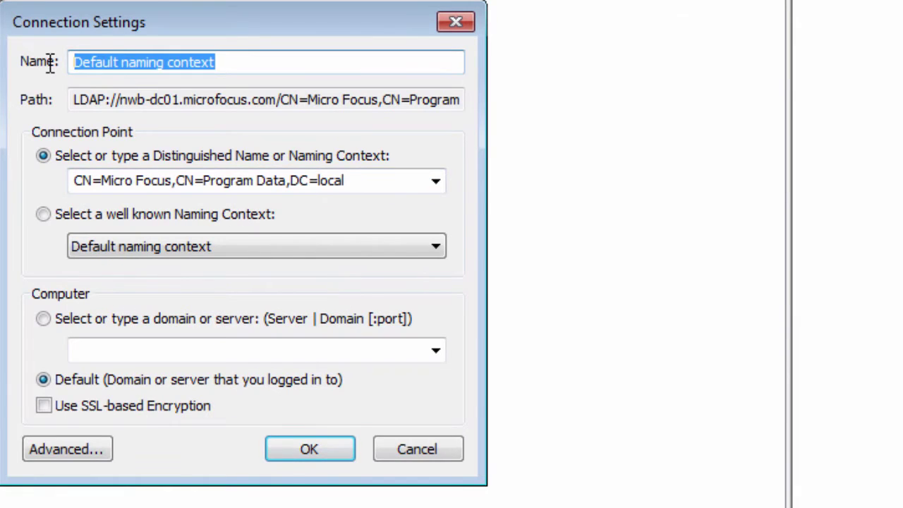
type("ADLS")
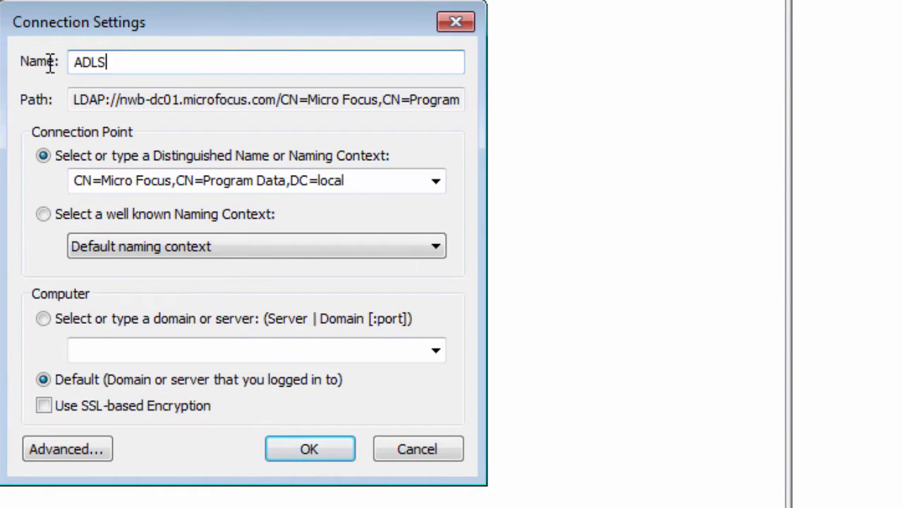
type("D2016")
Set the connection server to NWB-GEOFFC7.microfocus.com on port 50010
left_click(435, 353)
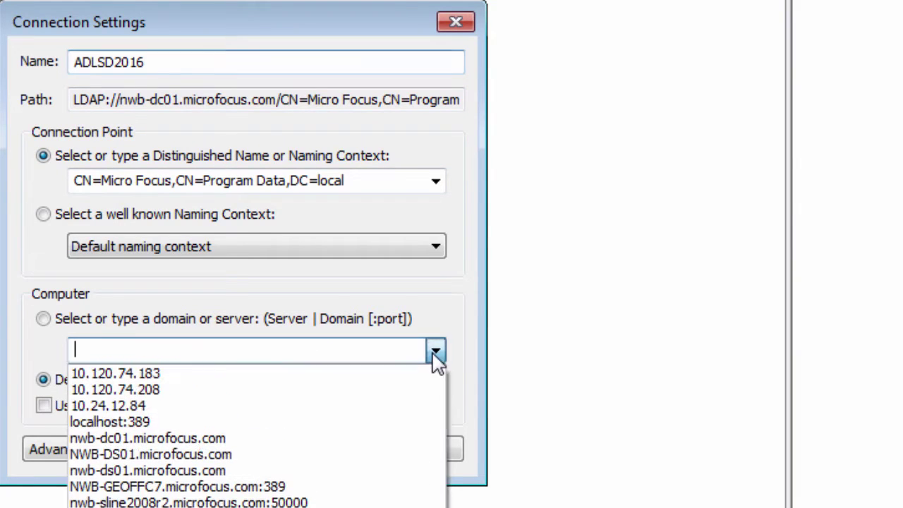
left_click(292, 487)
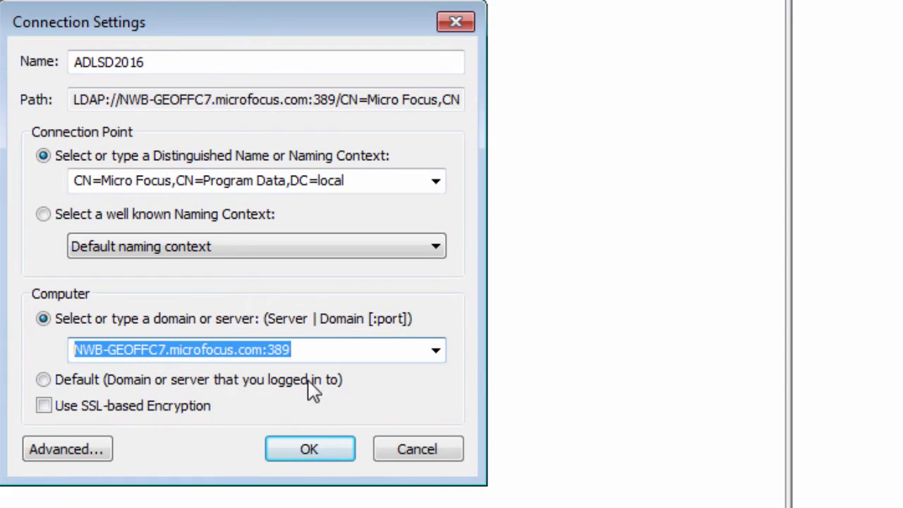
left_click(311, 353)
key("BackSpace")
key("BackSpace")
key("BackSpace")
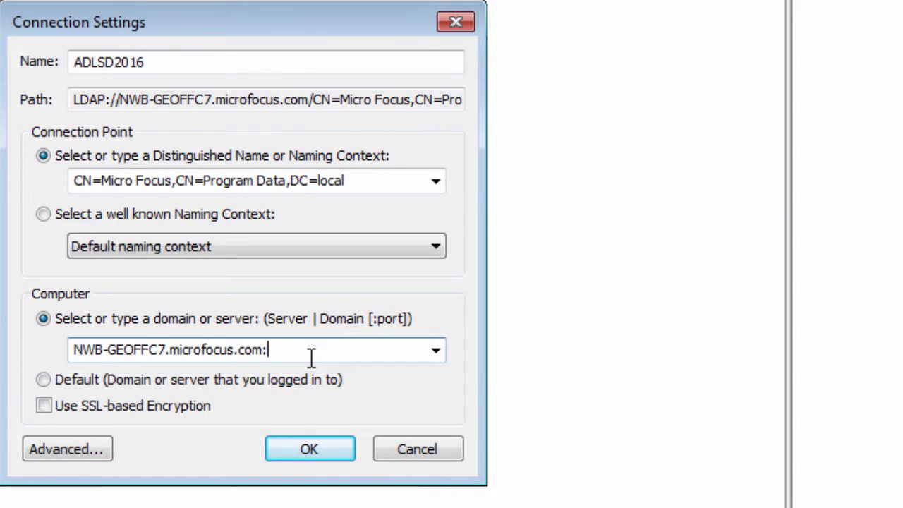
type("50010")
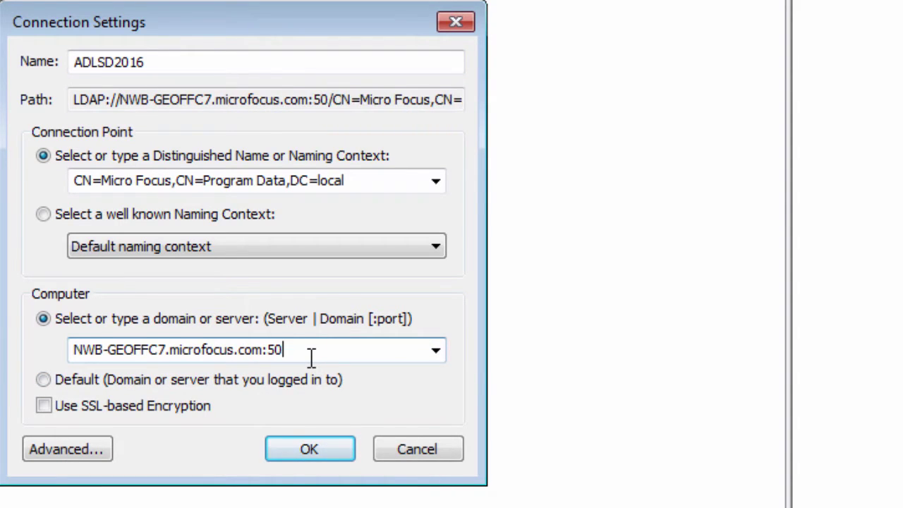
Connect using explicit account username and password, then show the Micro Focus partition's contents
left_click(88, 457)
left_click(28, 60)
left_click(185, 117)
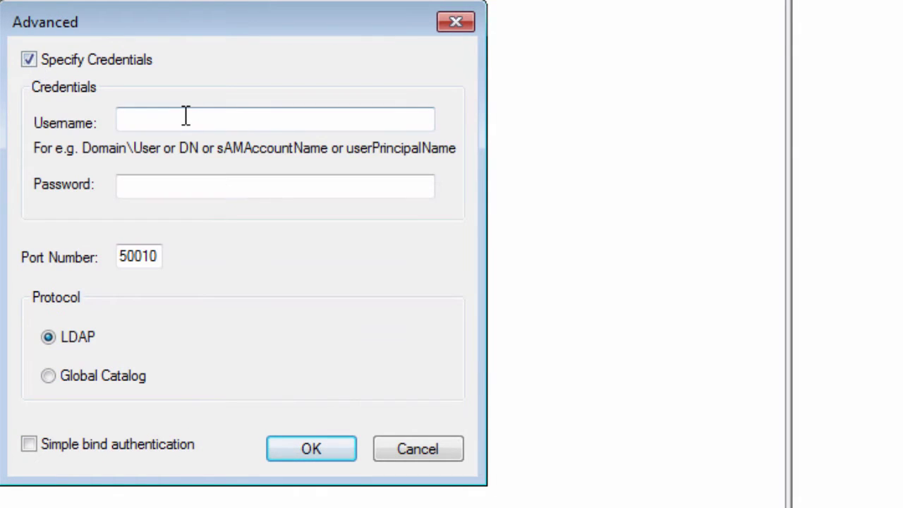
type("\\")
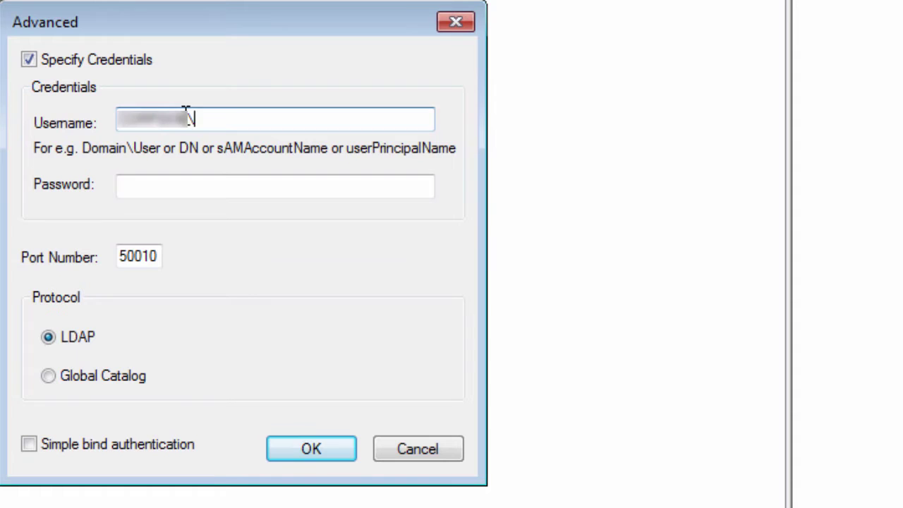
type("geoffc")
key("Tab")
type("●●●●●●●●●●●")
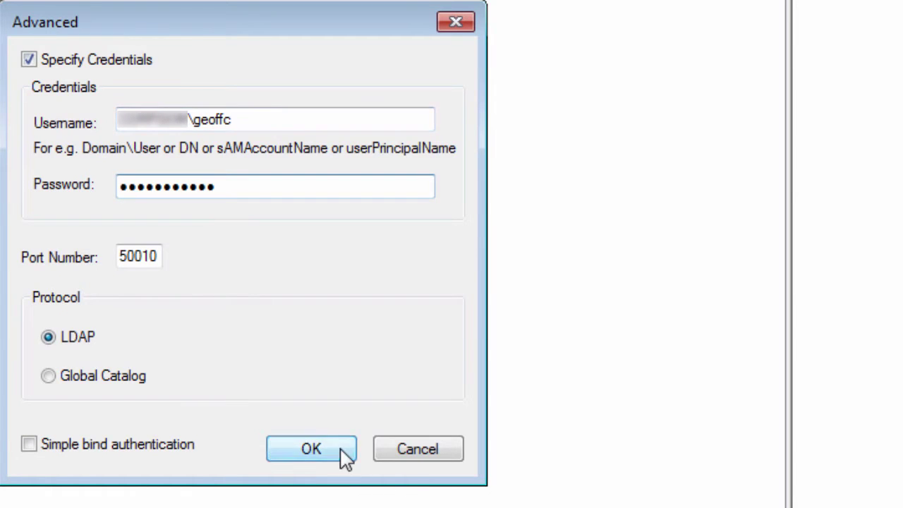
left_click(342, 454)
left_click(342, 457)
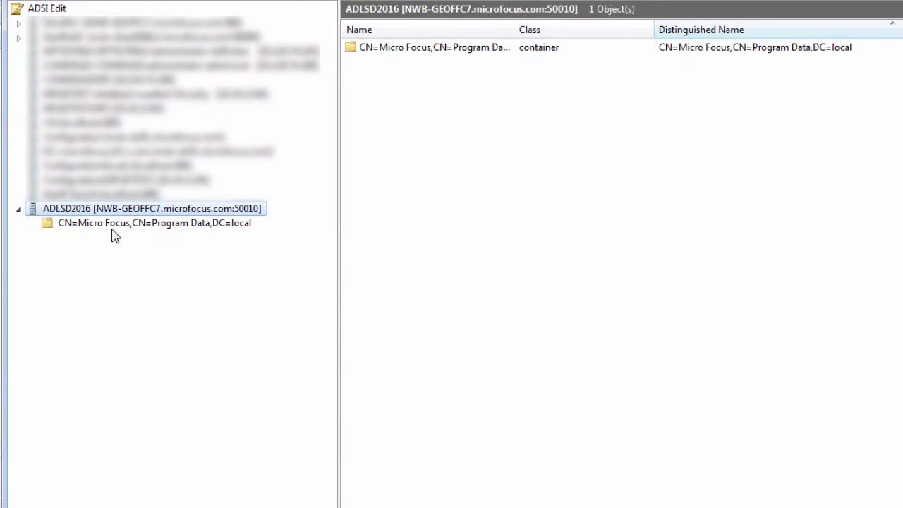
left_click(112, 227)
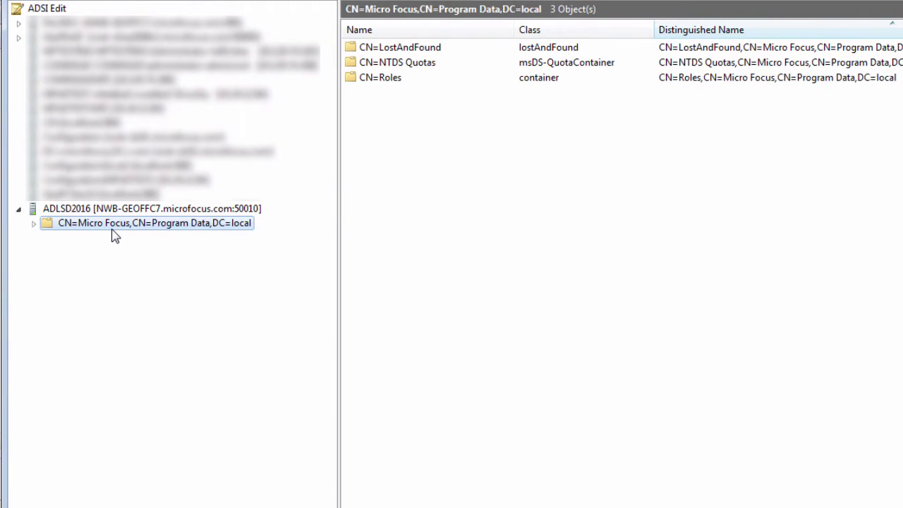
Inspect the Administrators group's member list under CN=Roles without changing anything
double_click(399, 76)
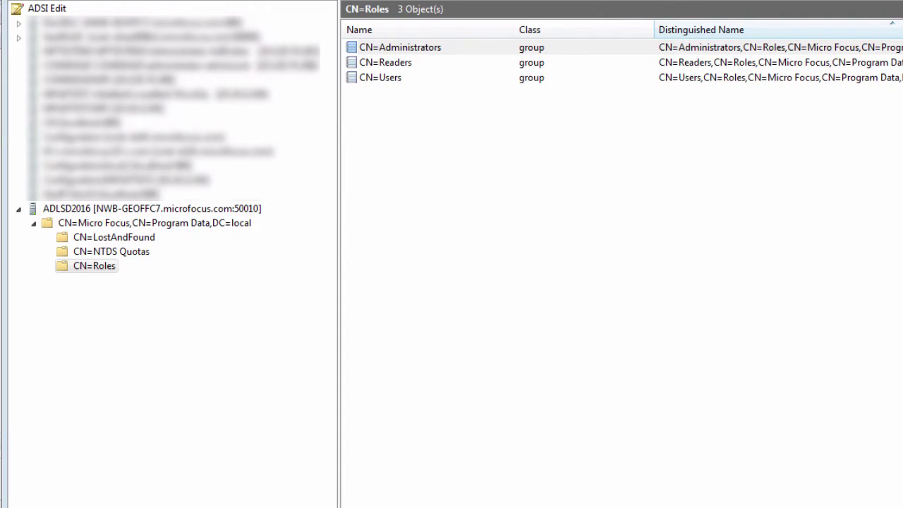
double_click(400, 47)
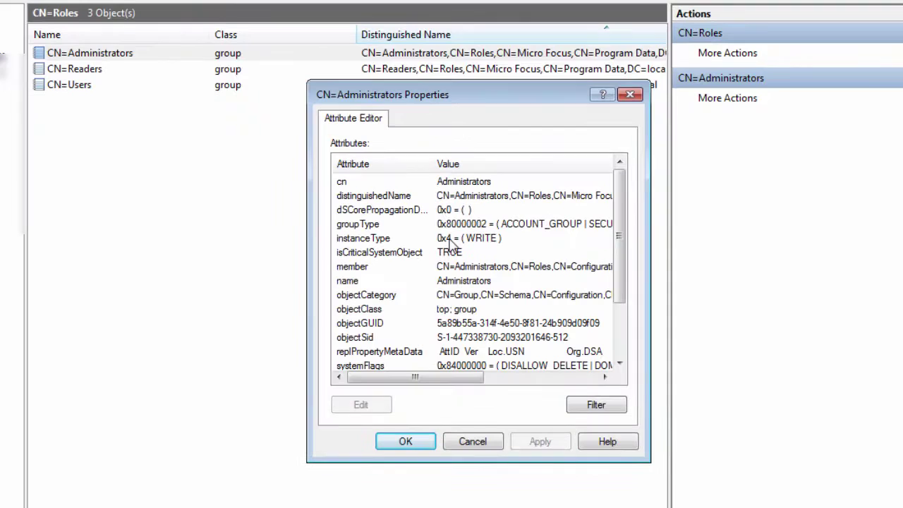
double_click(426, 267)
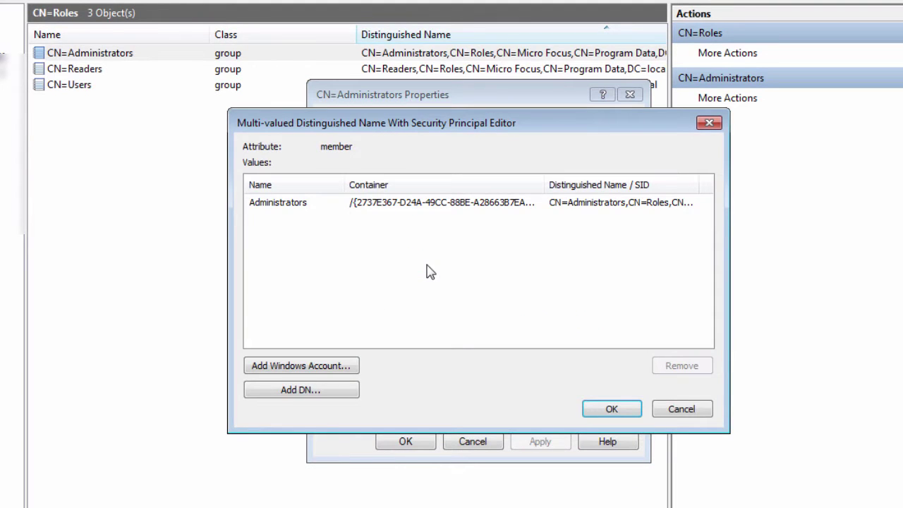
left_click(688, 409)
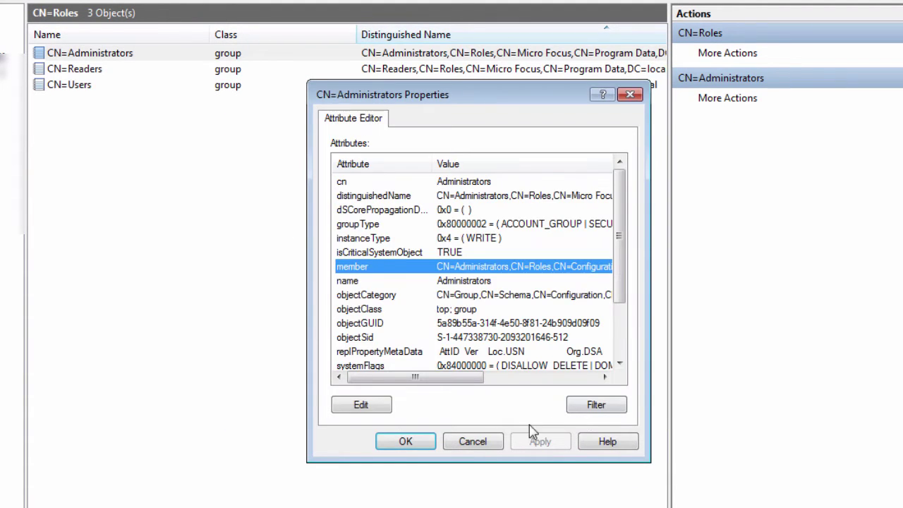
left_click(469, 441)
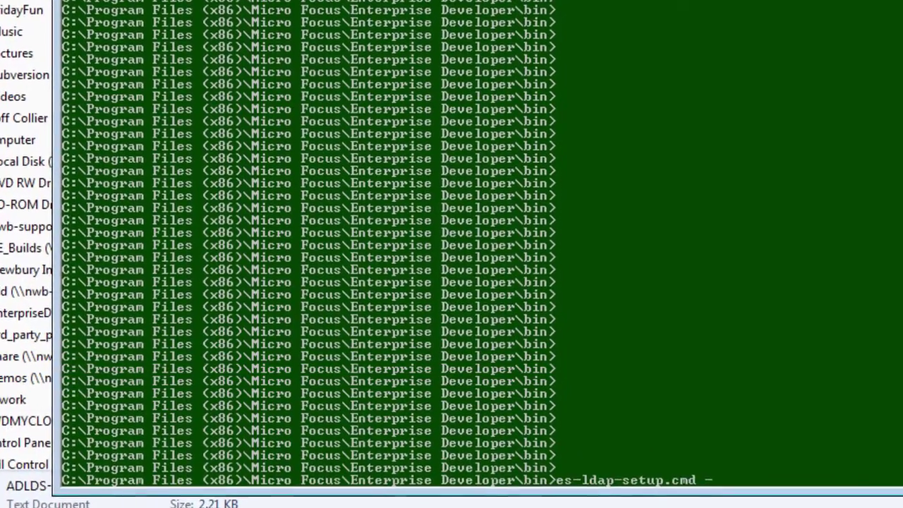
Run es-ldap-setup.cmd with the default partition DN against localhost:50010
key("Return")
key("Return")
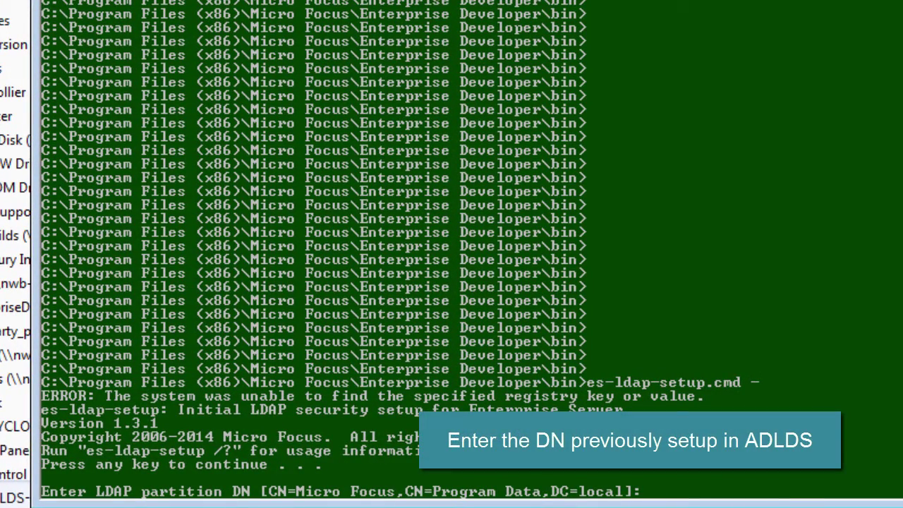
key("Return")
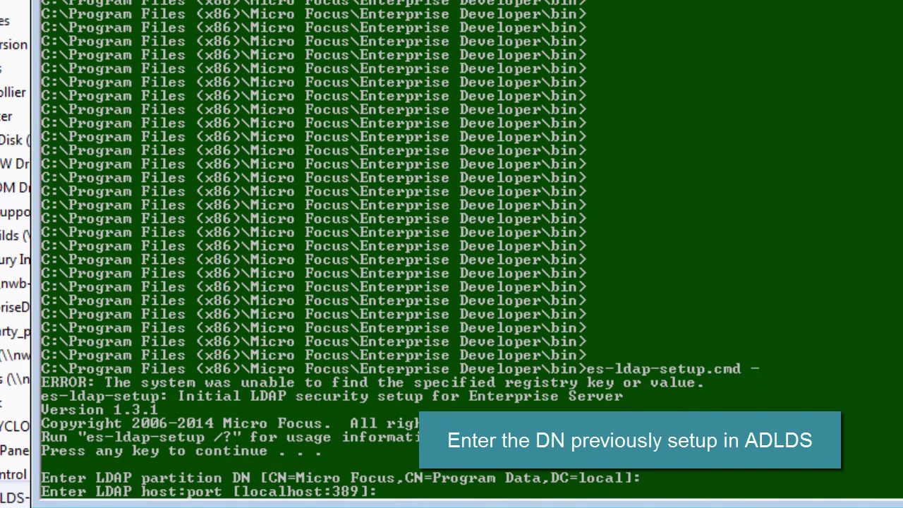
type("local")
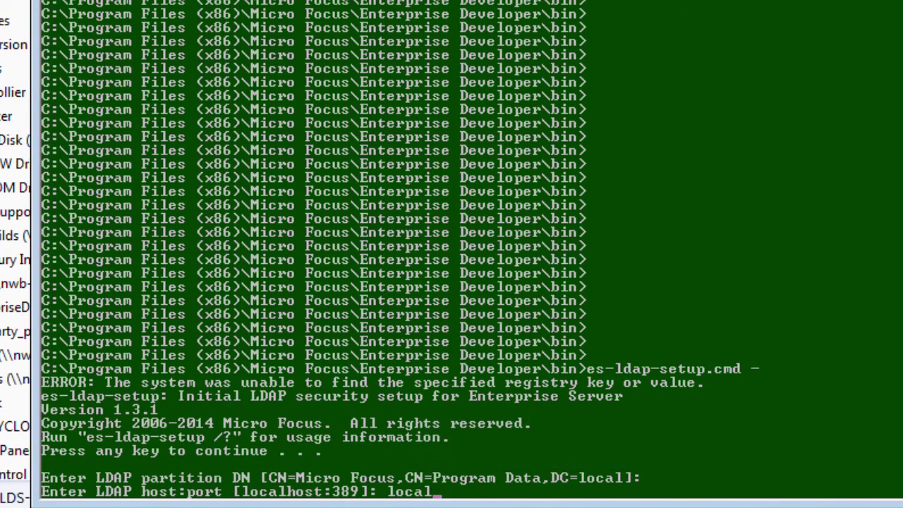
type("host:50010")
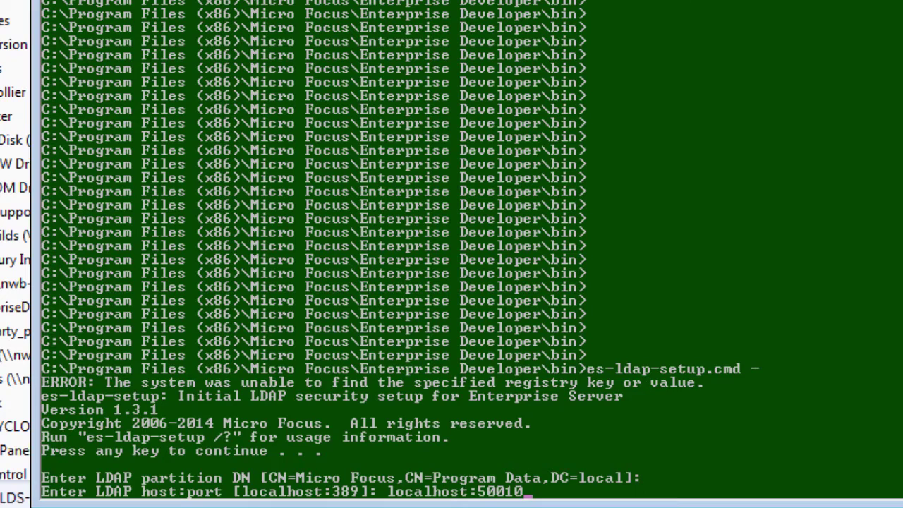
key("Return")
key("Return")
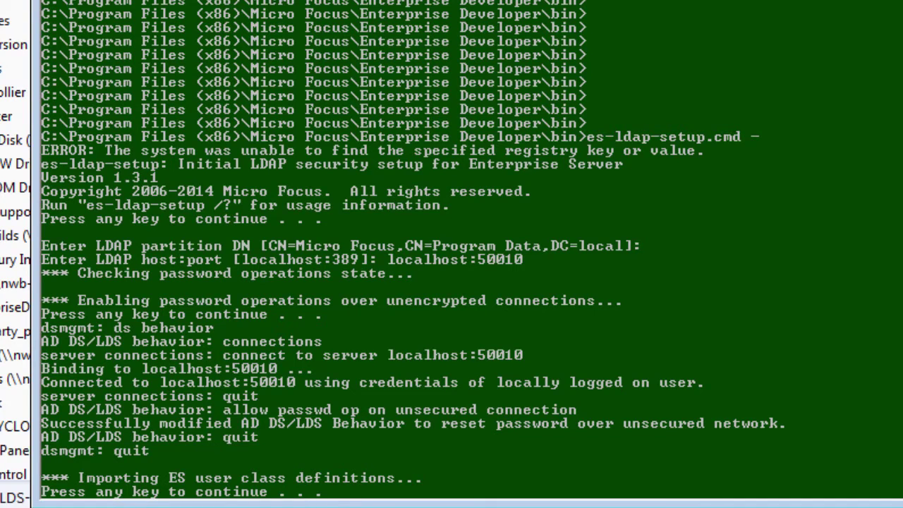
Continue through user classes, containers, CAS and MFDS users, and MTO resources until results appear
key("Return")
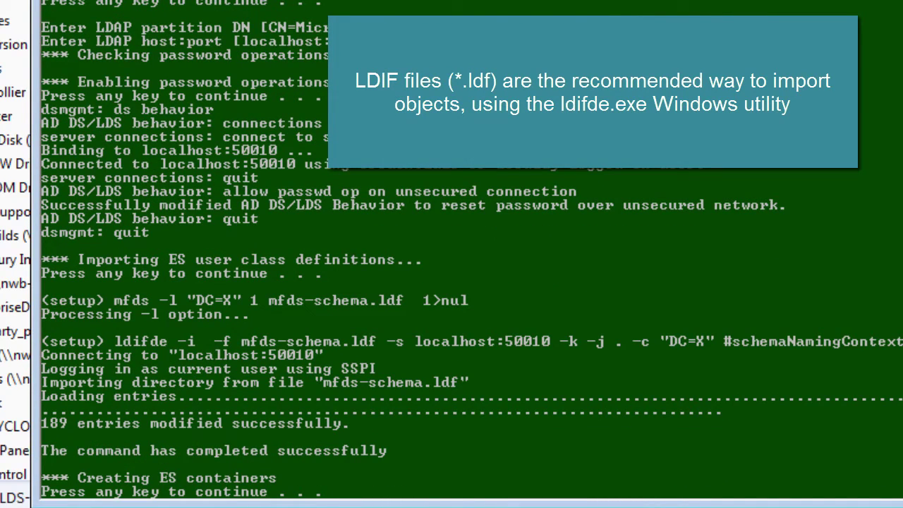
key("Return")
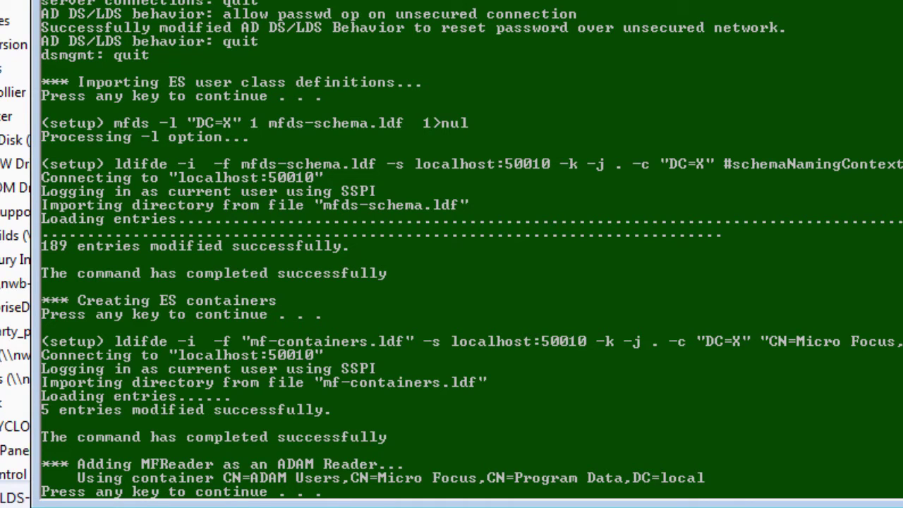
key("Return")
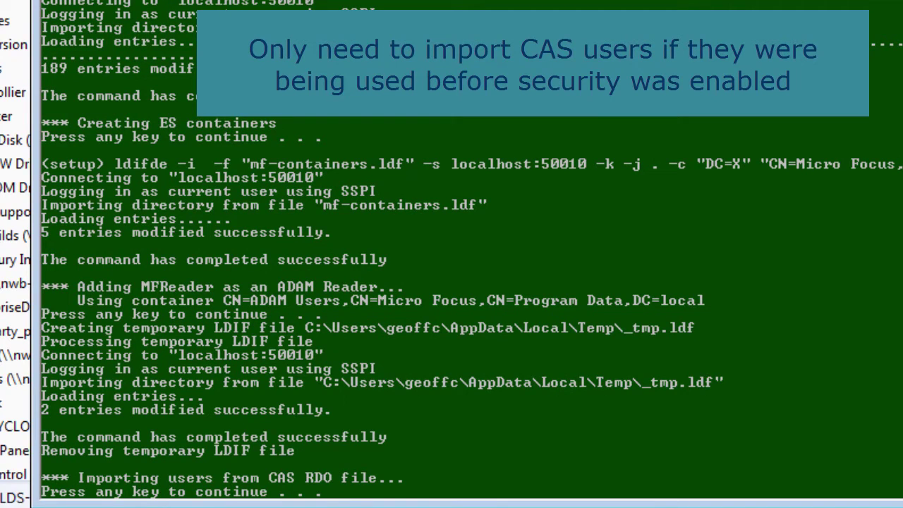
key("Return")
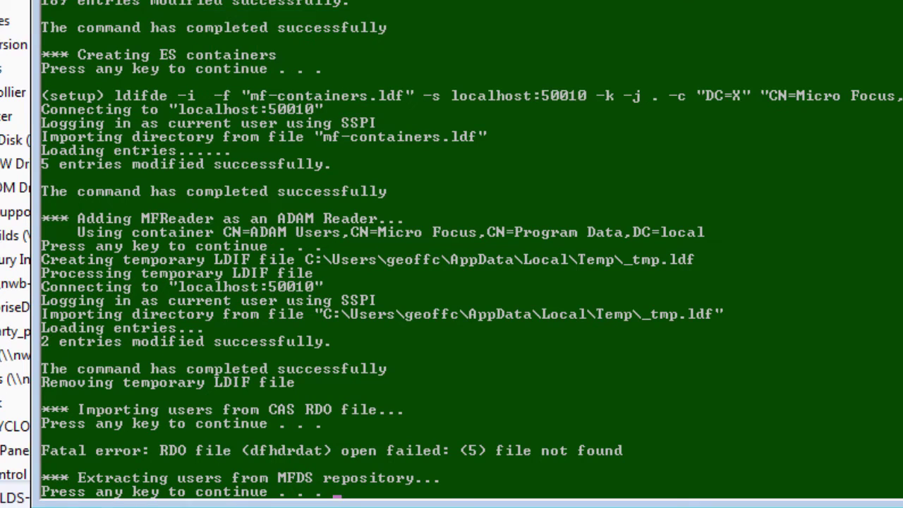
key("Return")
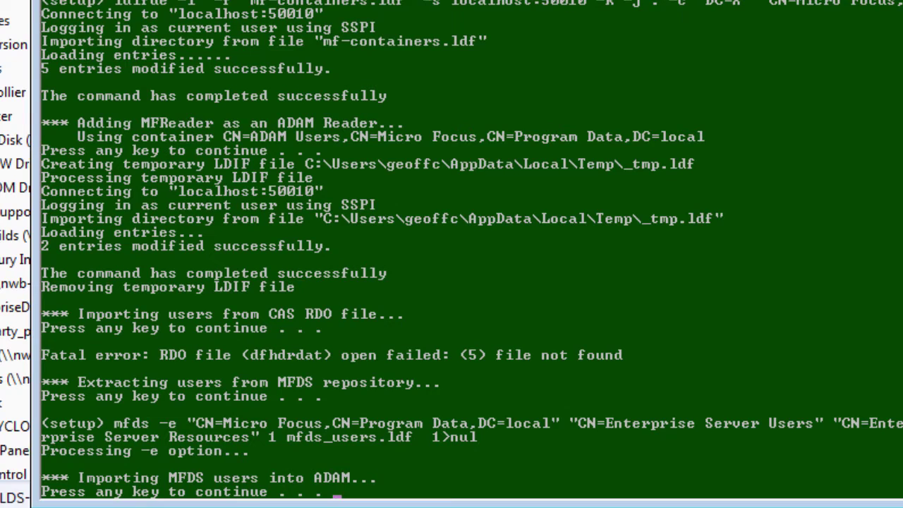
key("Return")
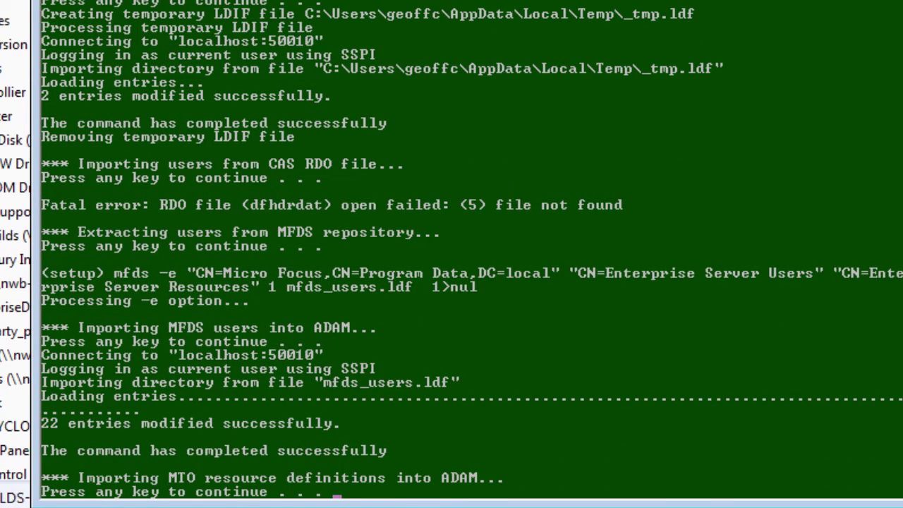
key("Return")
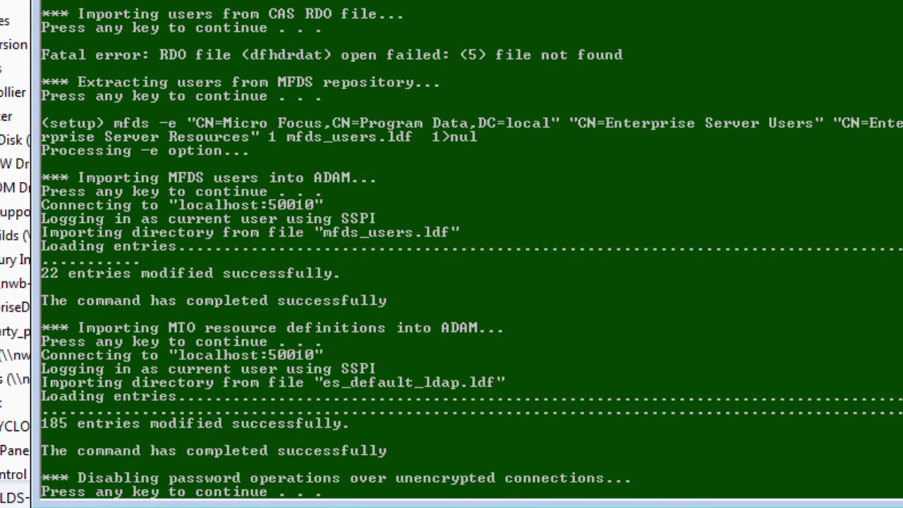
key("Return")
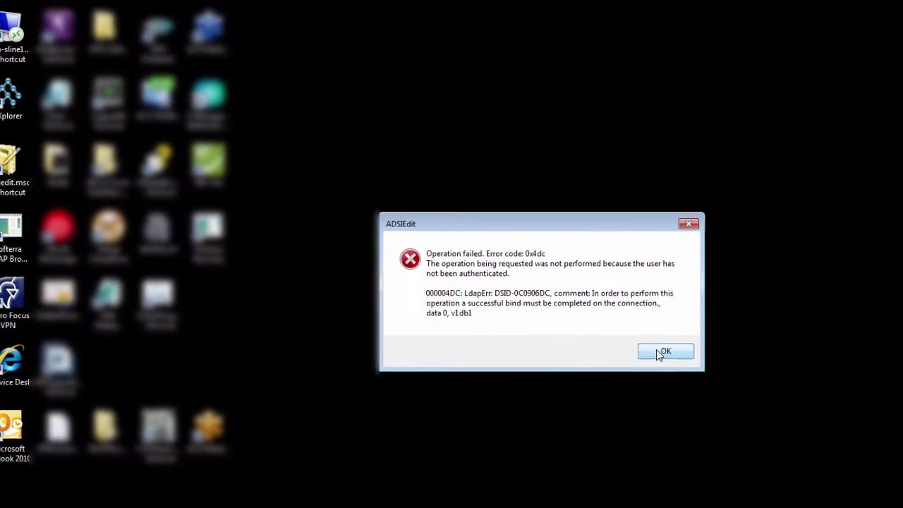
Dismiss the authentication error and reconnect ADLSD2016 with the account's explicit credentials
left_click(658, 351)
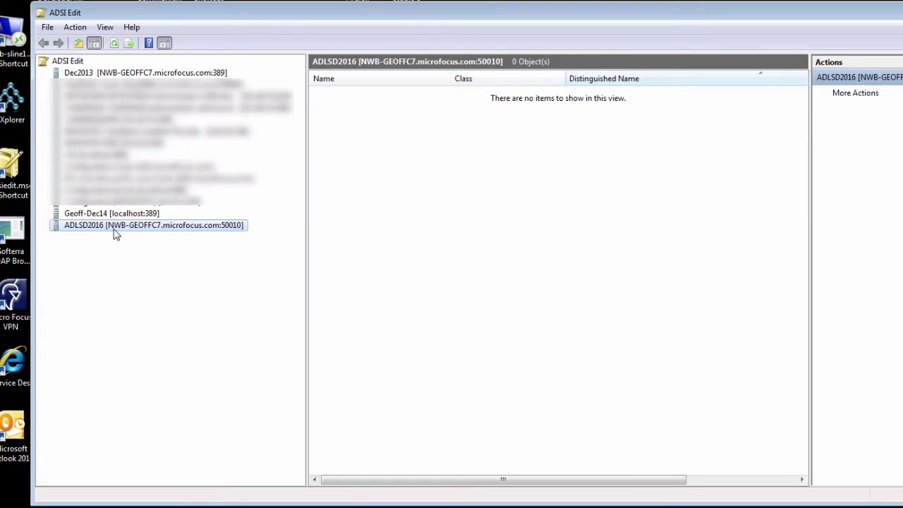
right_click(116, 234)
left_click(149, 236)
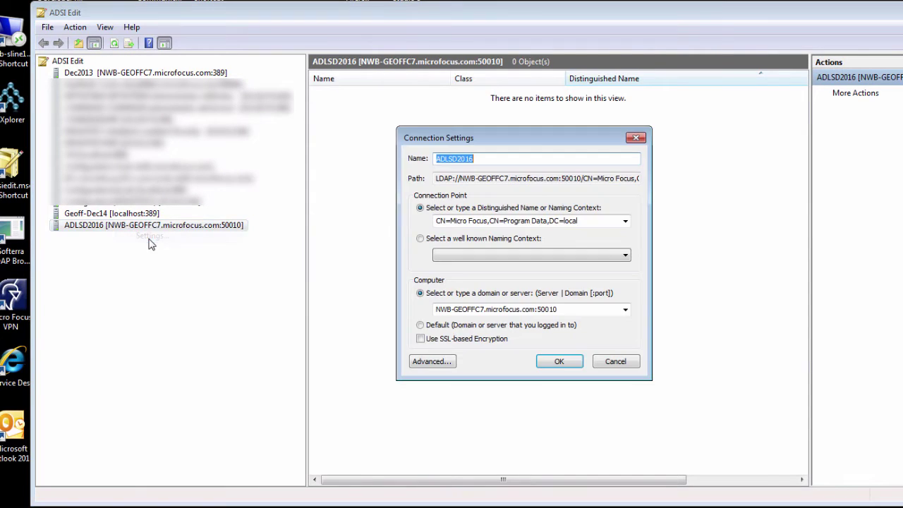
left_click(429, 361)
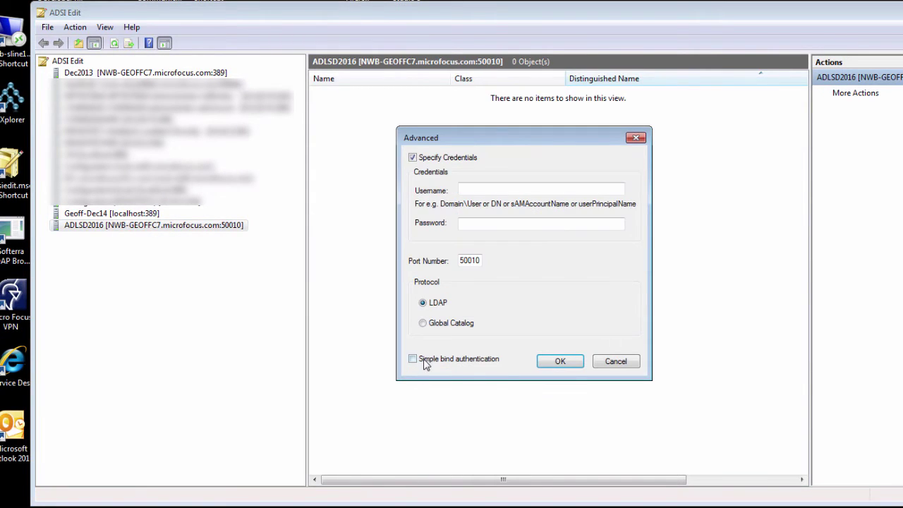
left_click(480, 188)
type("corp\\geoffc")
key("Tab")
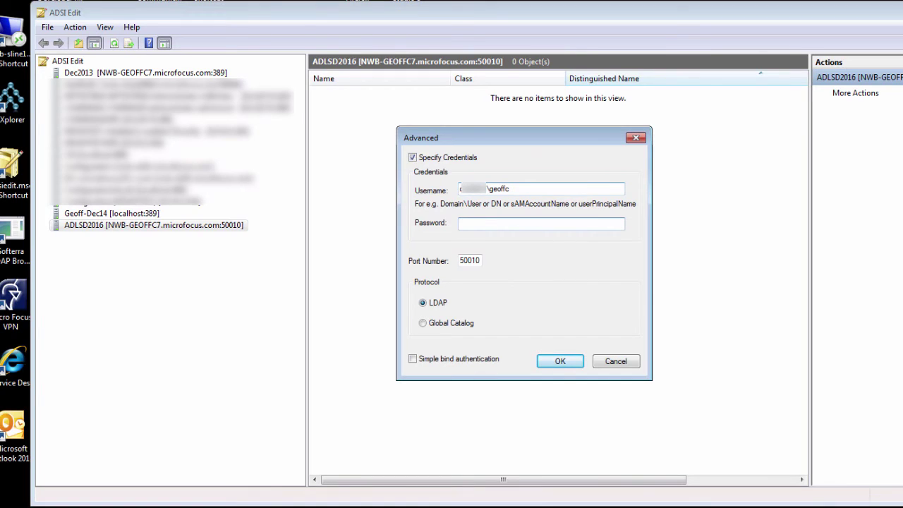
left_click(559, 360)
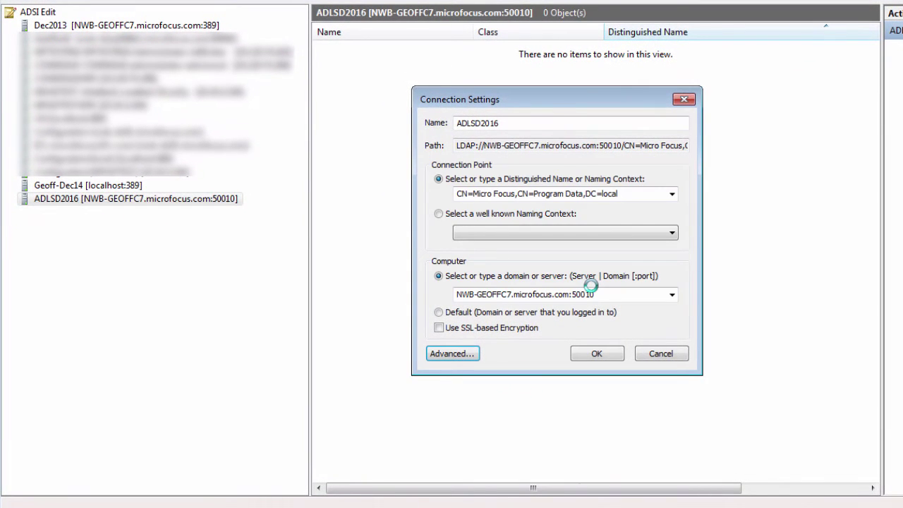
left_click(604, 353)
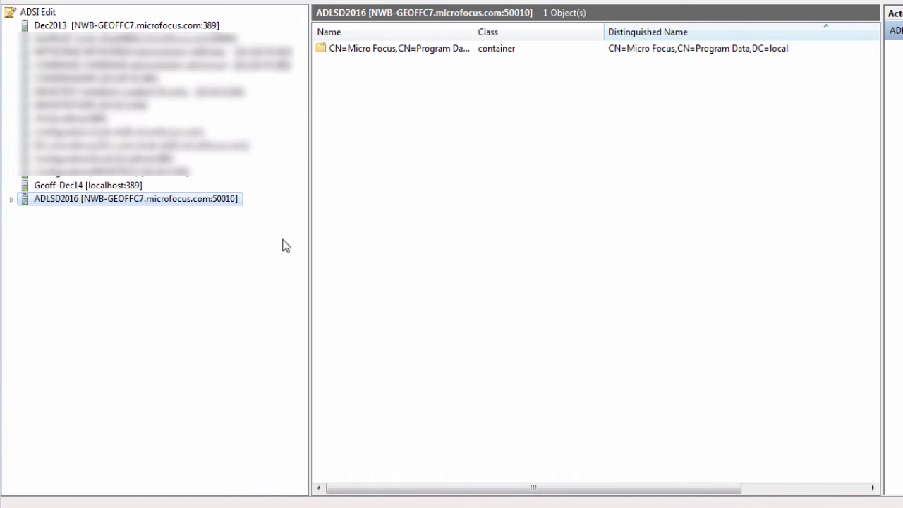
Expand the ADLSD2016 connection and the CN=Micro Focus container to reveal its child containers
left_click(12, 200)
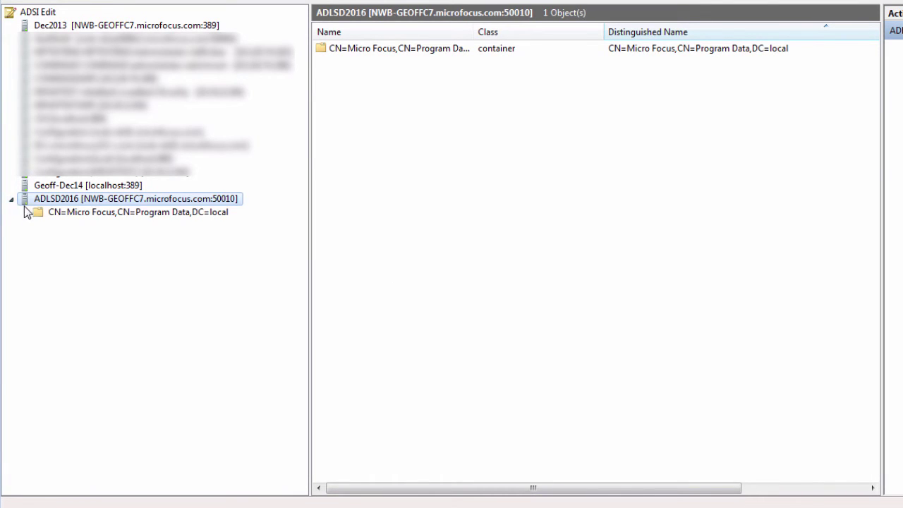
left_click(40, 214)
left_click(26, 212)
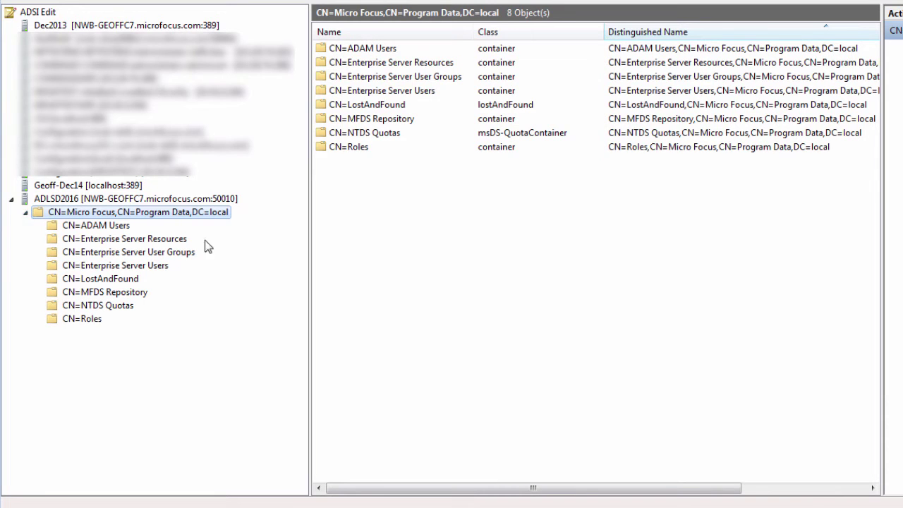
Browse Enterprise Server Resources, User Groups and Users, selecting SYSAD, then return to the 29 Resources
left_click(163, 242)
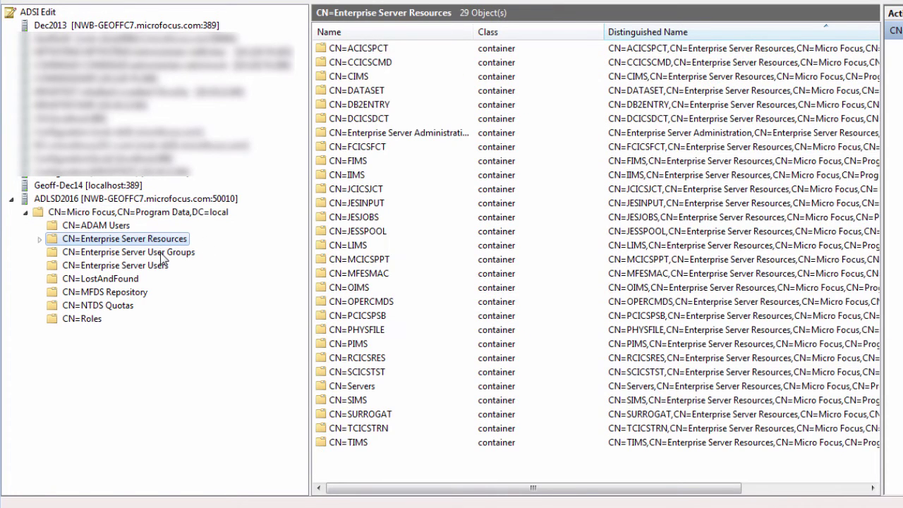
left_click(162, 255)
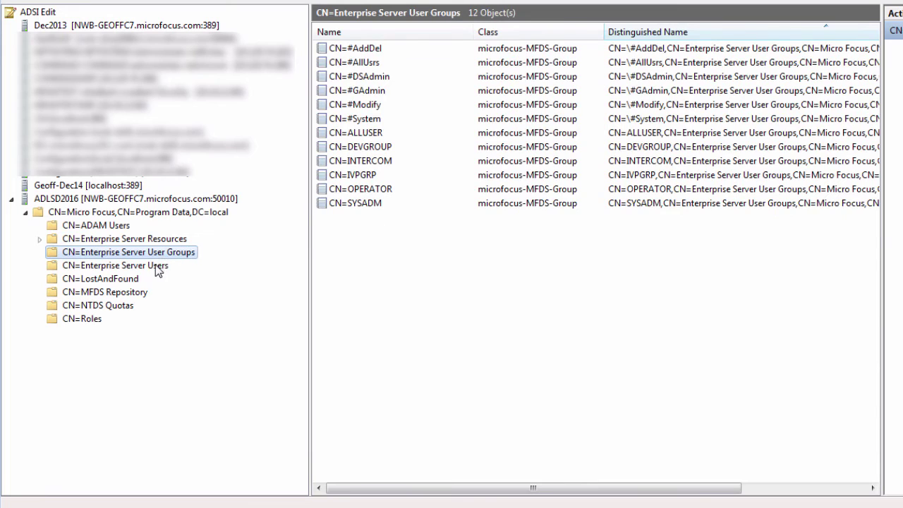
left_click(158, 270)
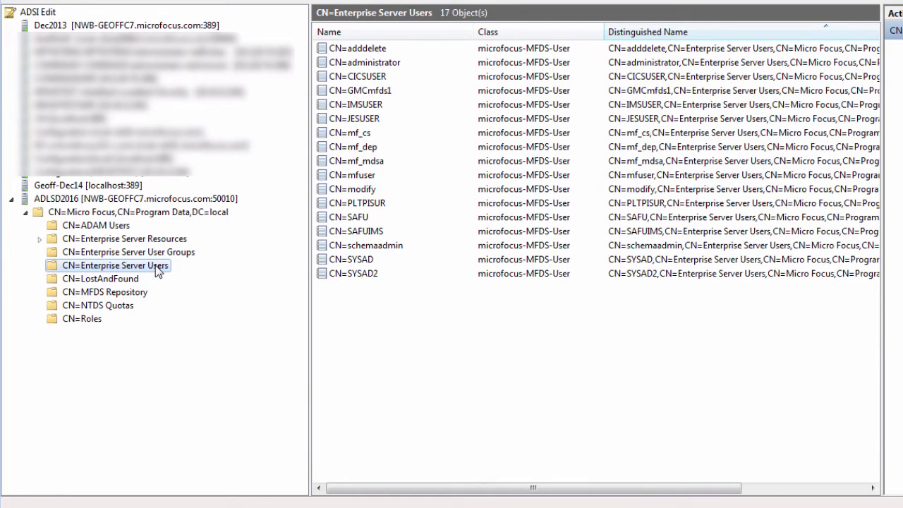
left_click(348, 263)
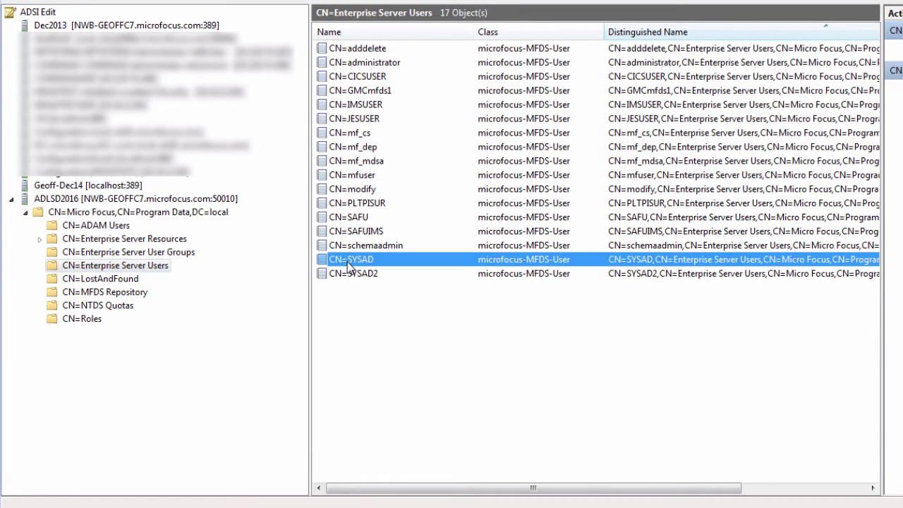
left_click(138, 239)
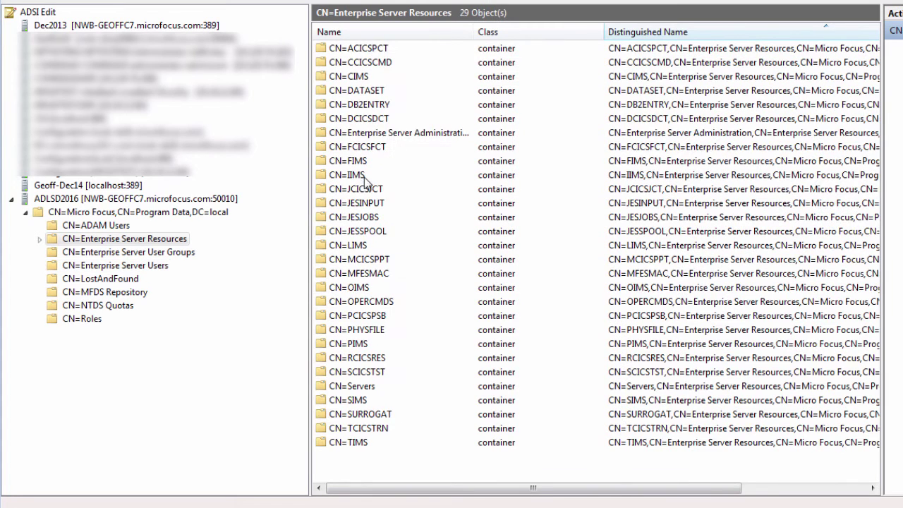
double_click(407, 134)
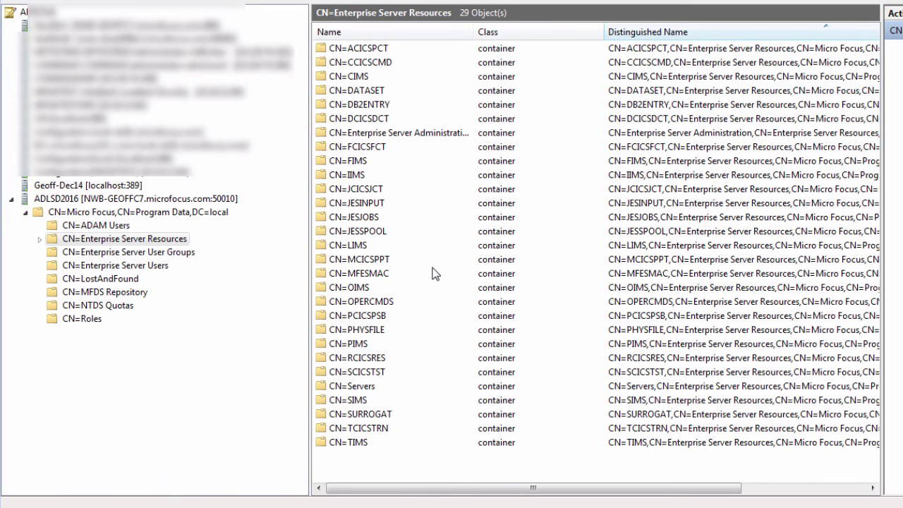
Open CN=OPERCMDS, then casstart's microfocus-MFDS-Resource-ACE values, and select deny:*:execute
double_click(373, 301)
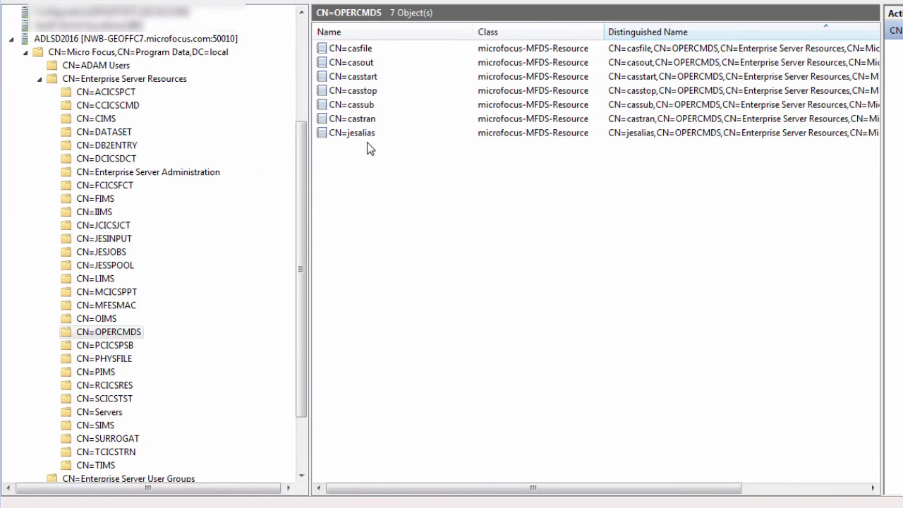
double_click(365, 77)
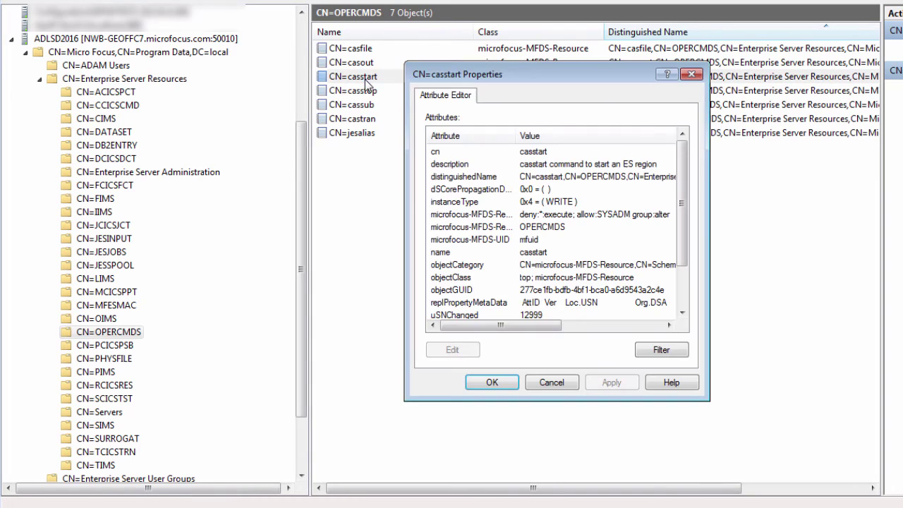
double_click(525, 214)
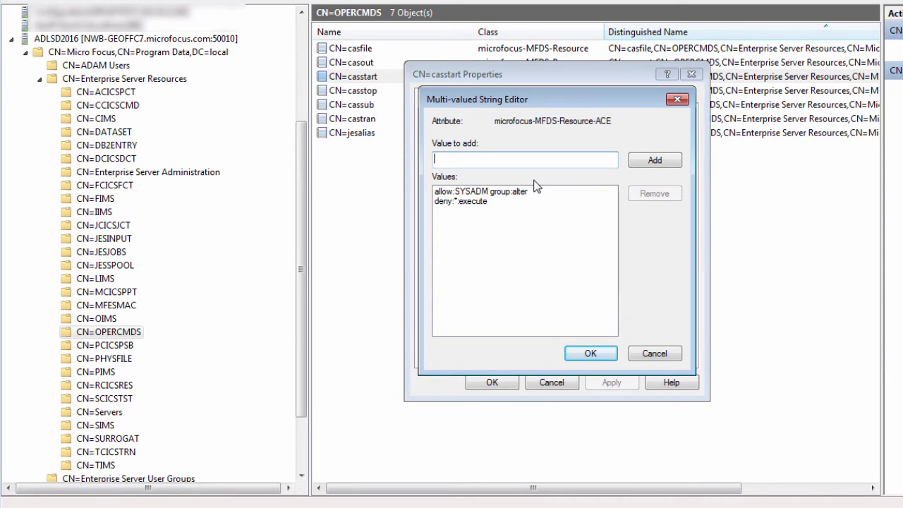
left_click(465, 202)
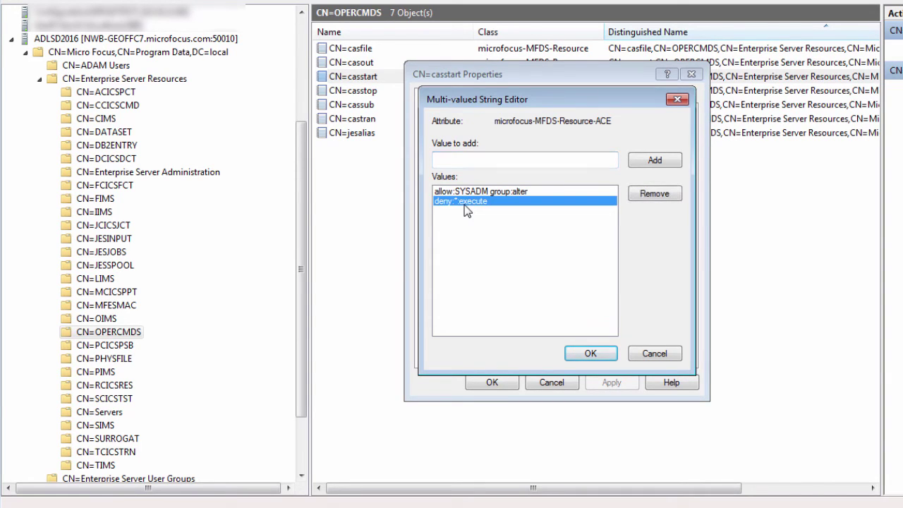